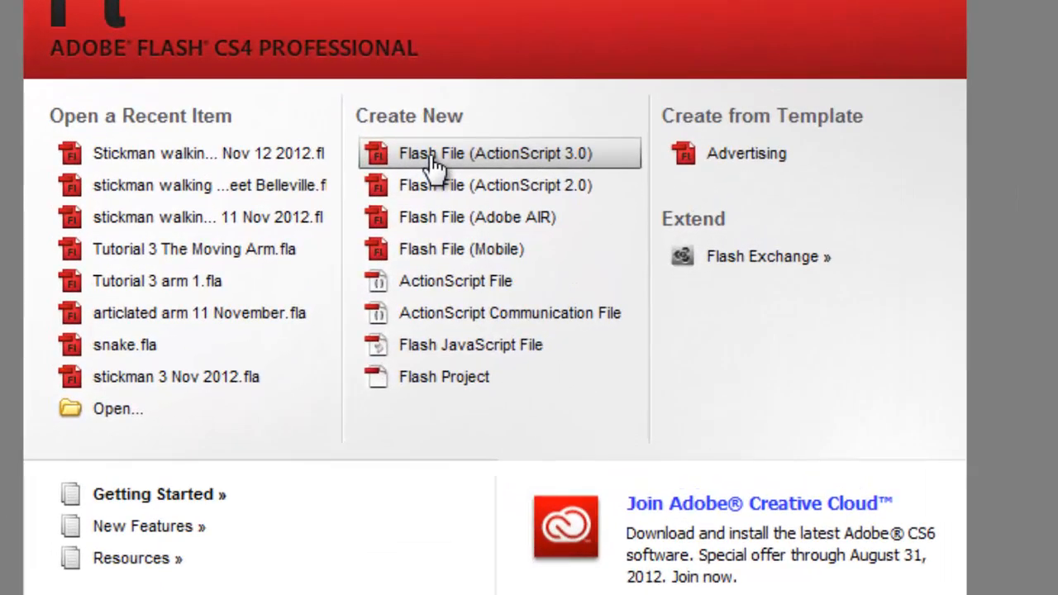
Step: Create a new Flash File (ActionScript 3.0) and set the stage magnification to 185%
left_click(433, 159)
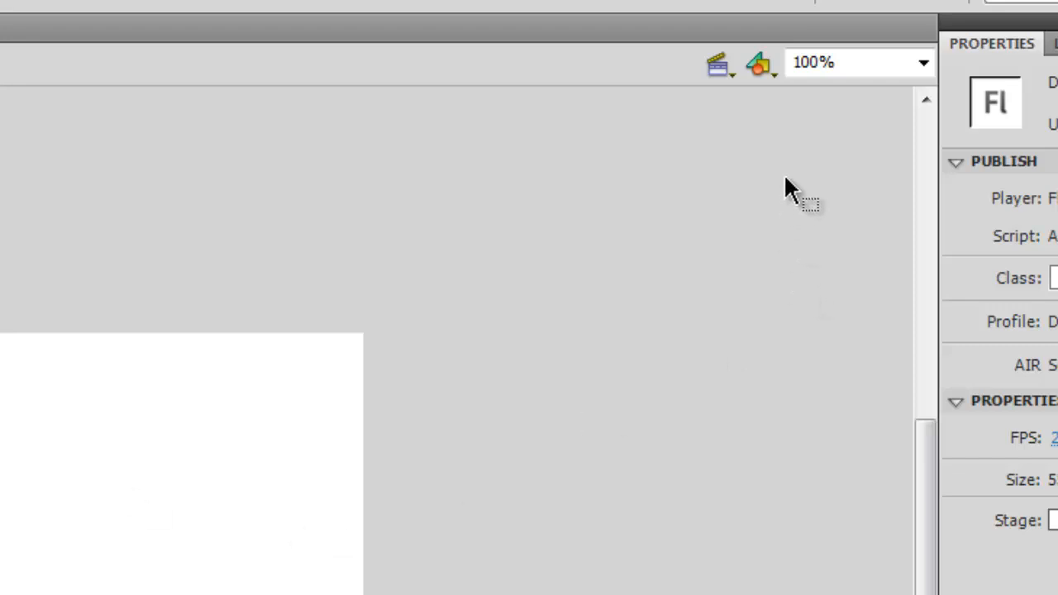
left_click(848, 65)
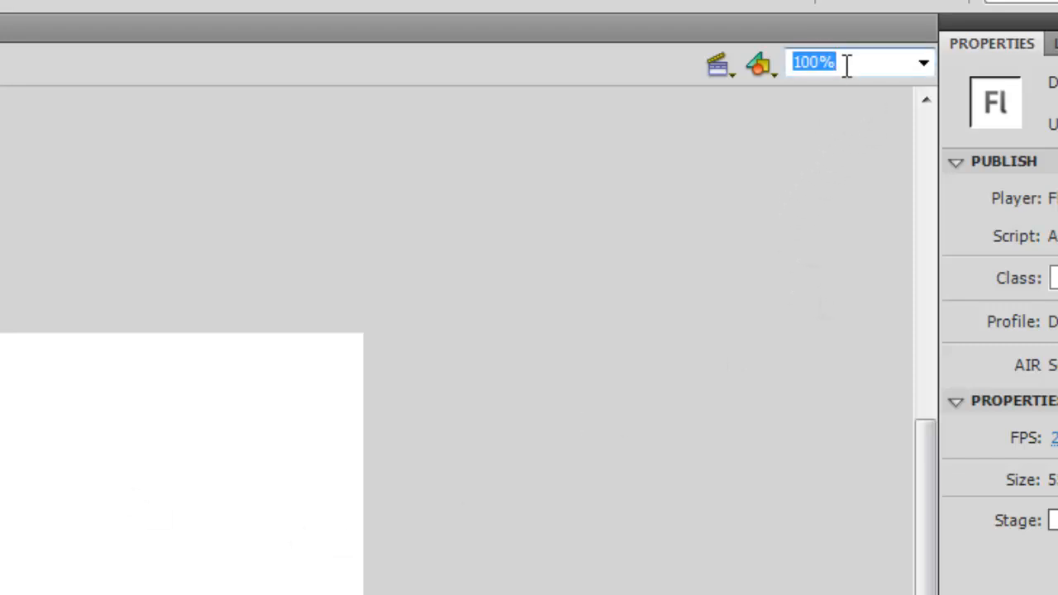
type("185")
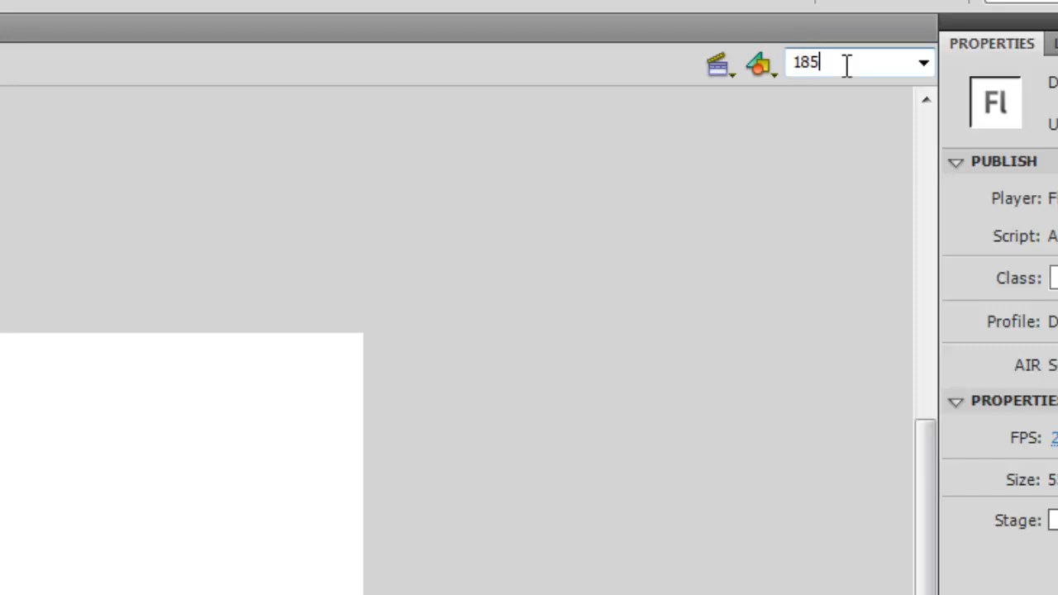
key("Return")
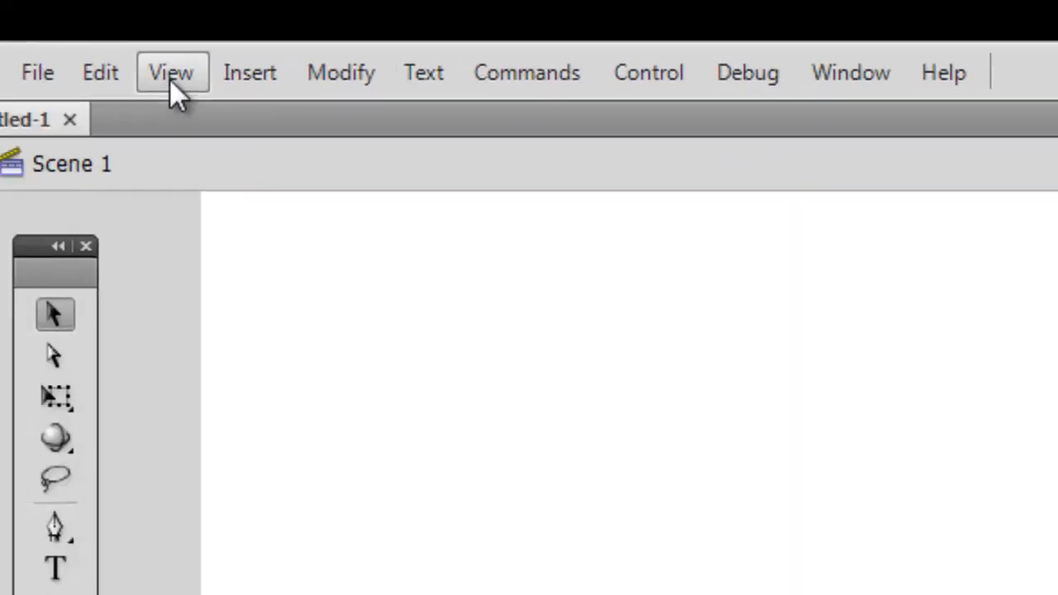
Step: Show the grid on the stage
left_click(170, 73)
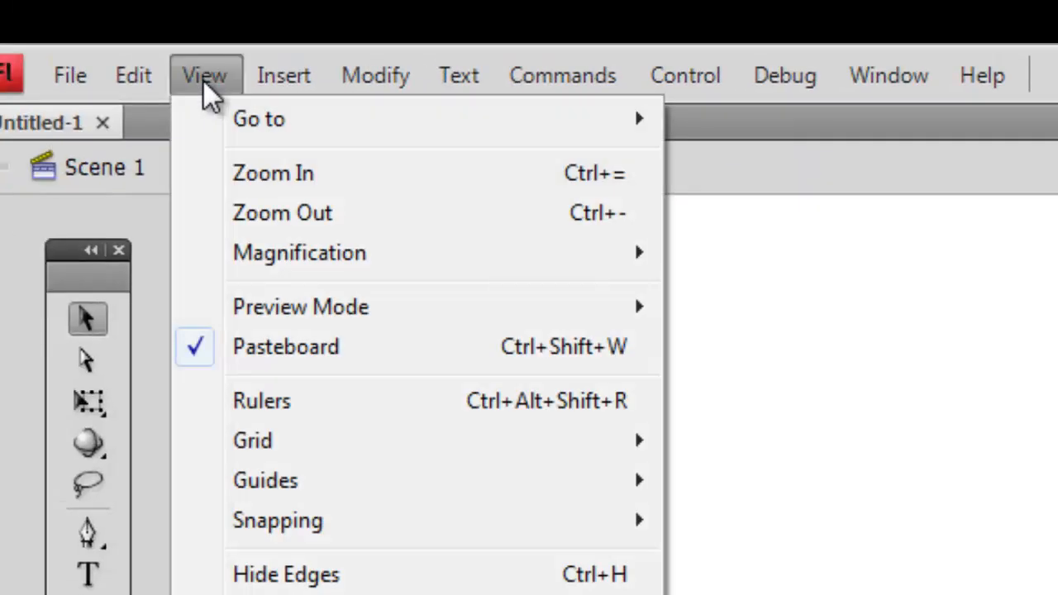
mouse_move(315, 442)
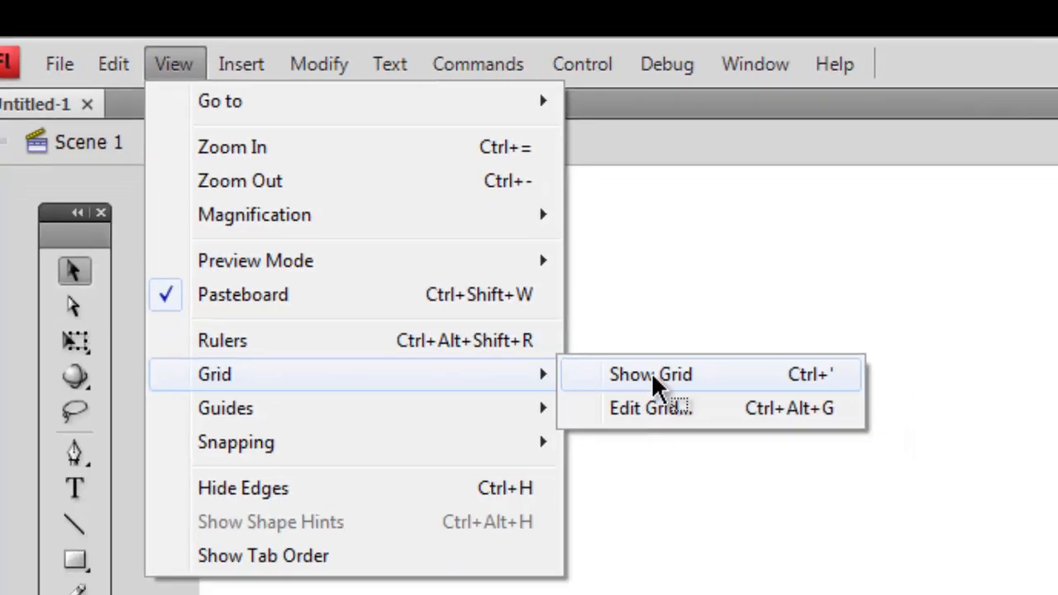
left_click(769, 447)
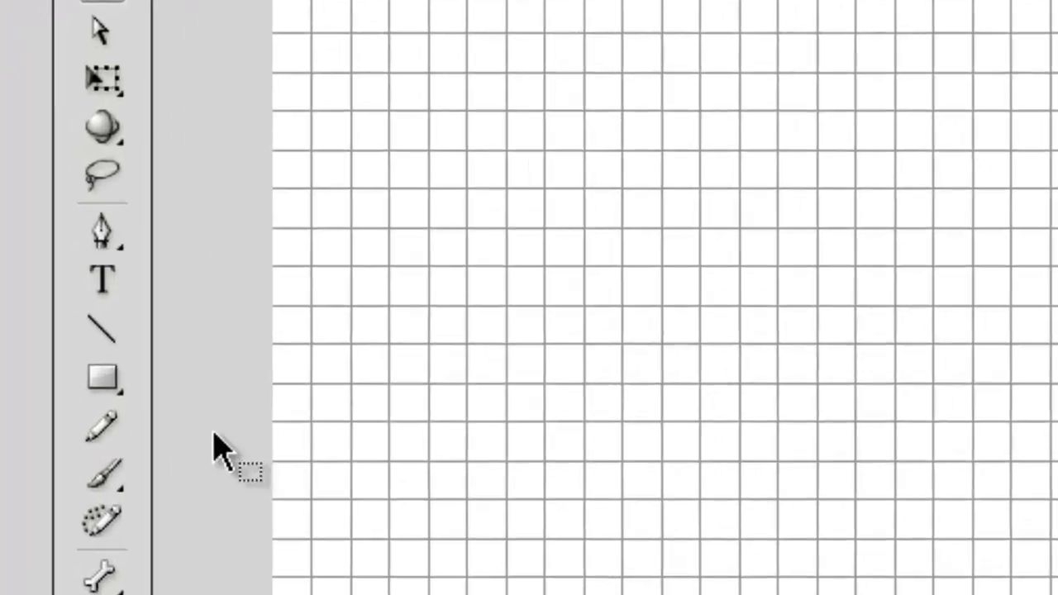
Step: Choose the Pencil tool with a solid black stroke and set the stroke size to 2
left_click(31, 248)
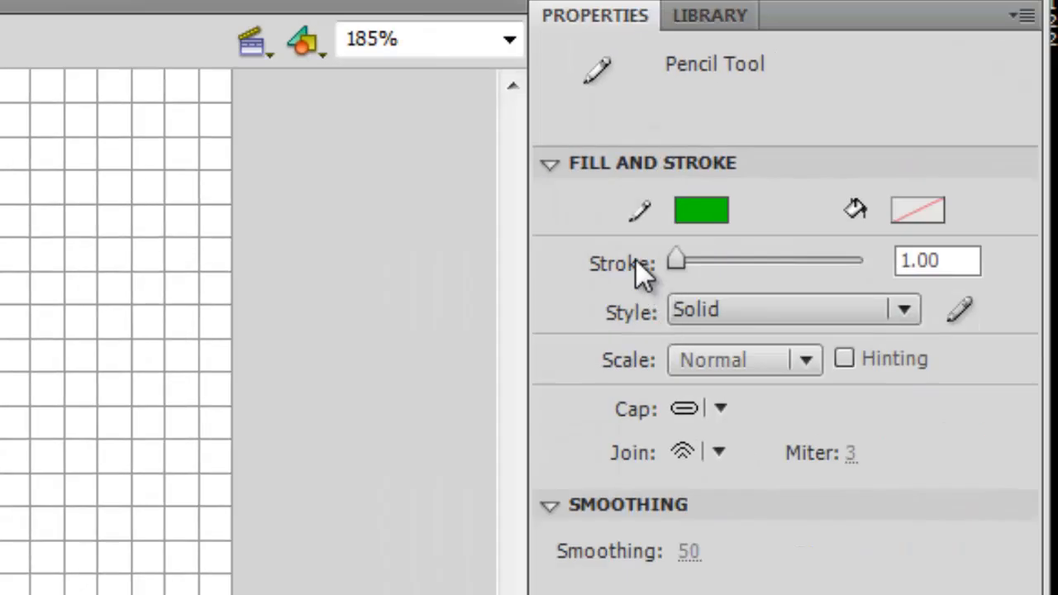
left_click(700, 209)
left_click(653, 297)
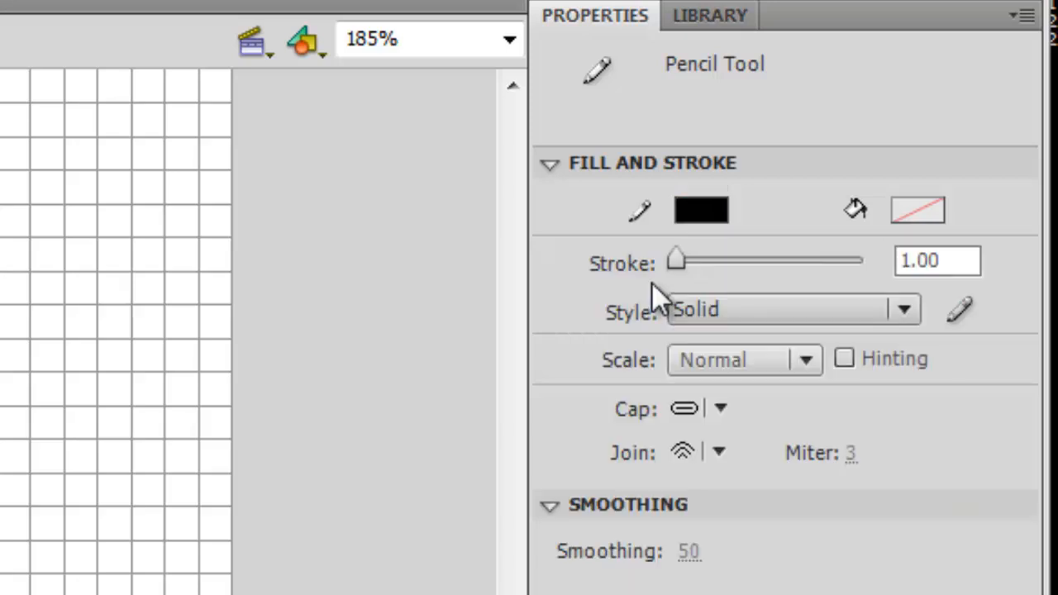
left_click(964, 261)
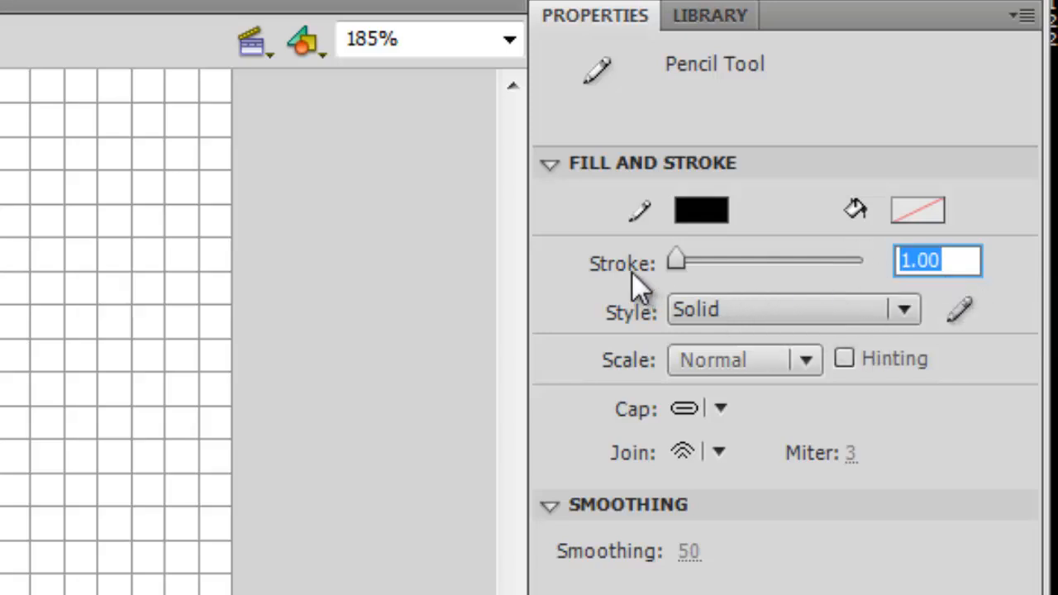
type("2")
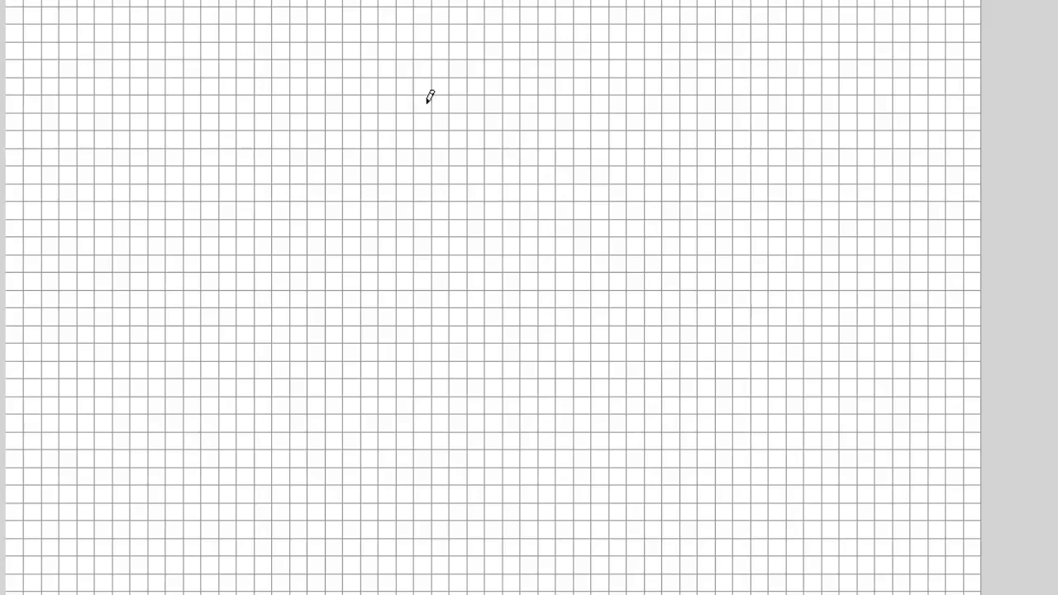
Step: Draw a closed outline of a bent leg on the stage and erase the stray line end at its upper edge
mouse_move(428, 91)
left_mouse_down()
mouse_move(382, 61)
mouse_move(305, 59)
mouse_move(269, 118)
mouse_move(316, 204)
mouse_move(403, 297)
mouse_move(497, 357)
mouse_move(503, 380)
mouse_move(389, 504)
mouse_move(277, 583)
mouse_move(352, 594)
left_mouse_up()
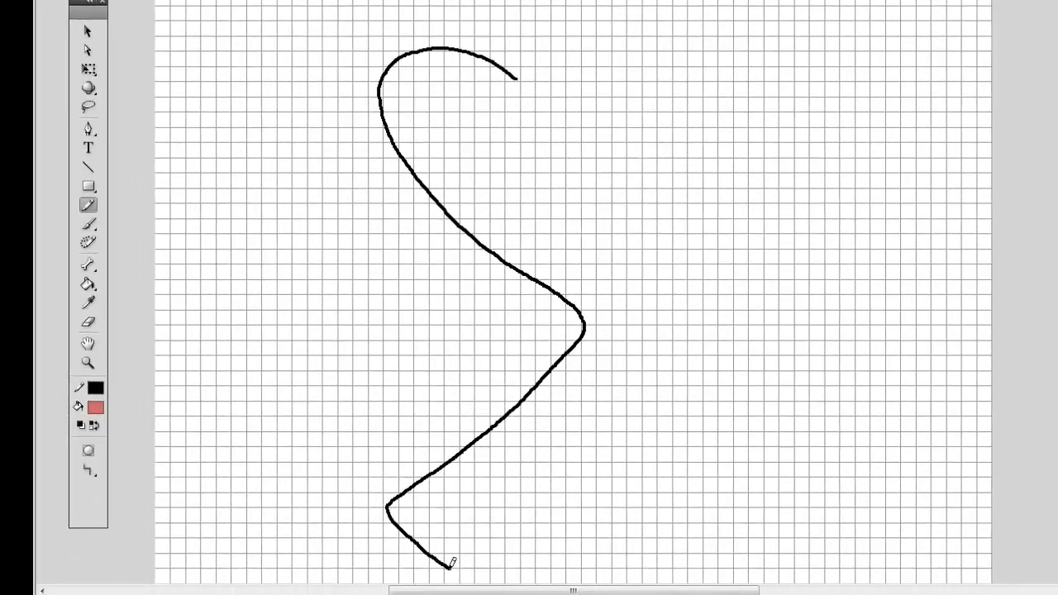
mouse_move(453, 563)
left_mouse_down()
mouse_move(492, 556)
mouse_move(552, 505)
mouse_move(643, 408)
mouse_move(680, 330)
mouse_move(672, 288)
mouse_move(595, 207)
mouse_move(498, 61)
left_mouse_up()
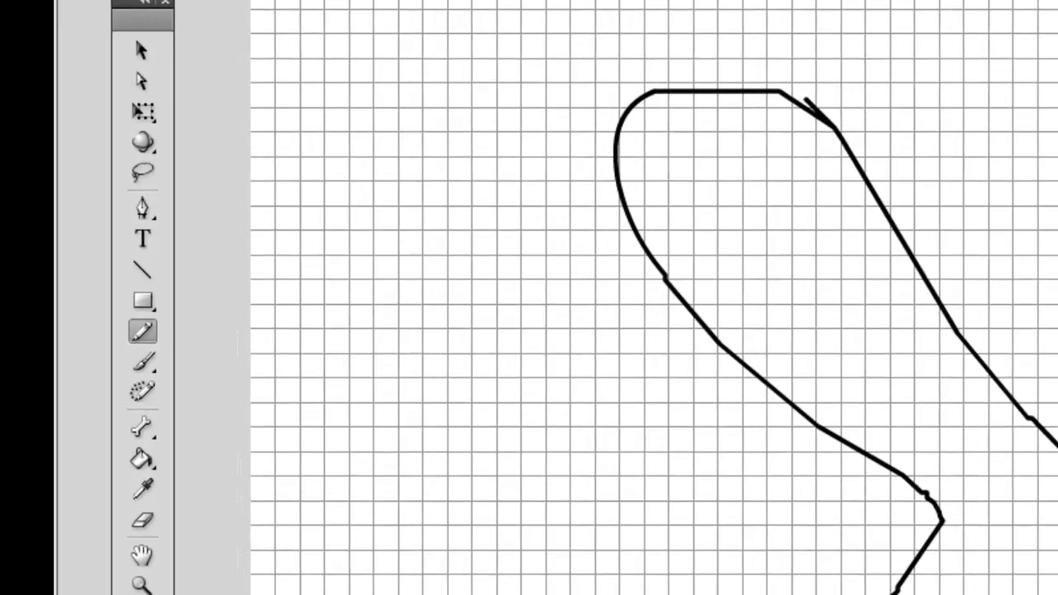
left_click(142, 519)
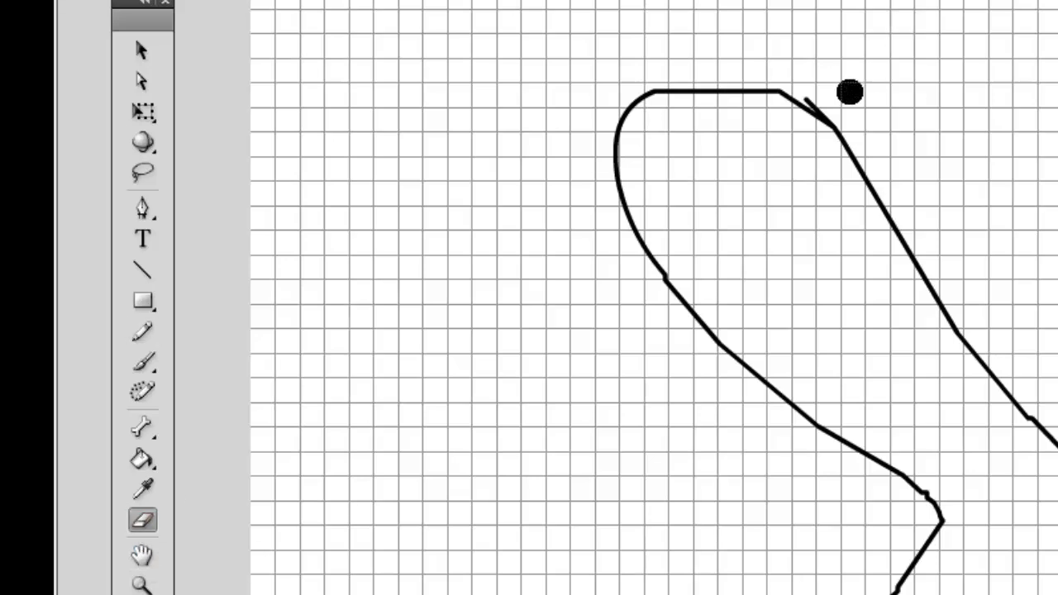
mouse_move(850, 92)
left_mouse_down()
mouse_move(817, 90)
mouse_move(828, 103)
left_mouse_up()
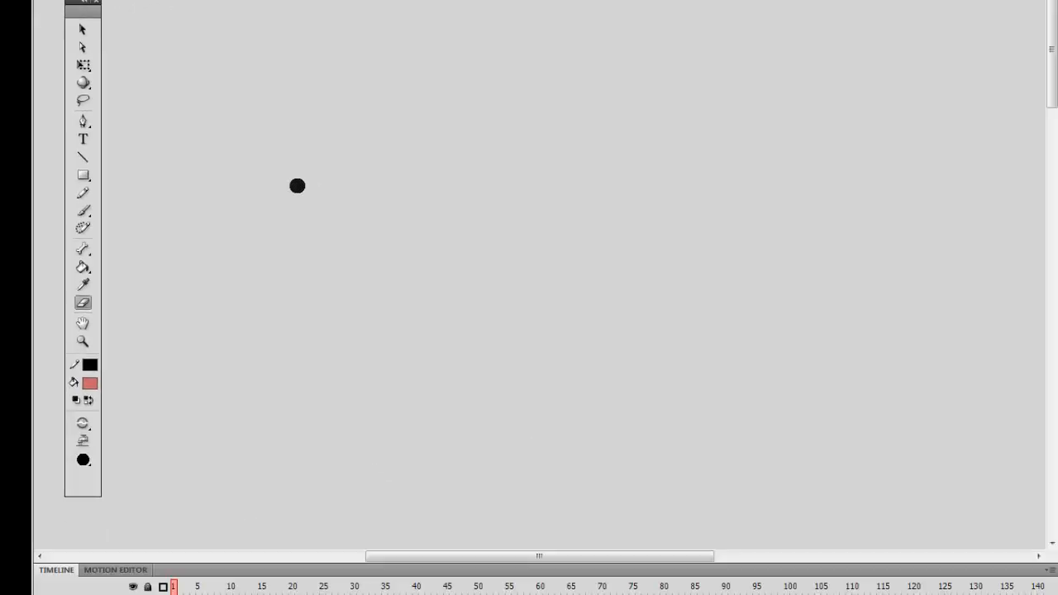
Step: Select the whole leg outline and scale it down with Free Transform from its lower-left corner, leaving room for a foot below
scroll(297, 185, "down", 5)
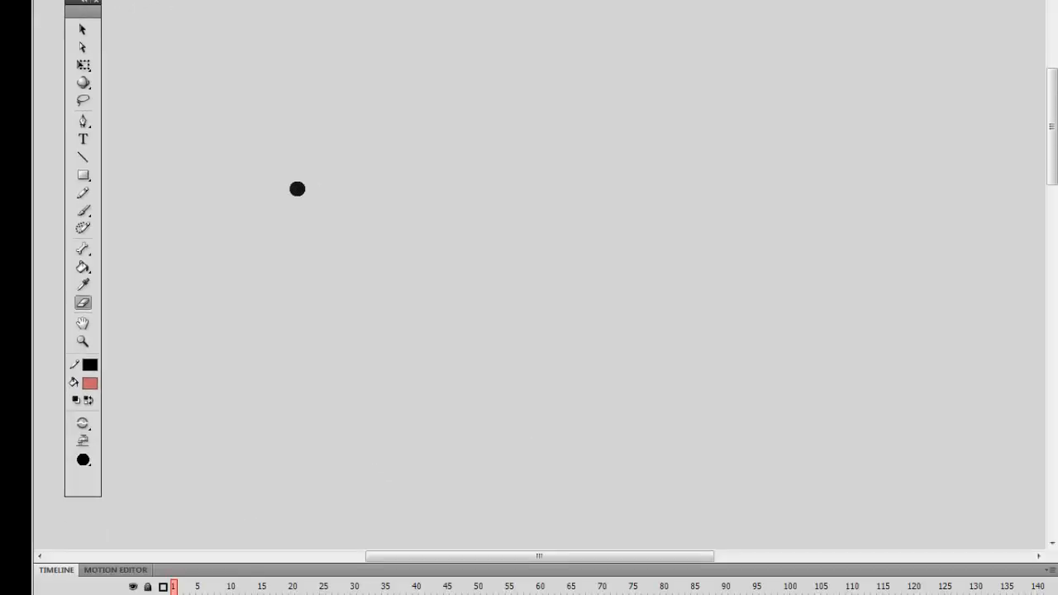
scroll(297, 188, "down", 10)
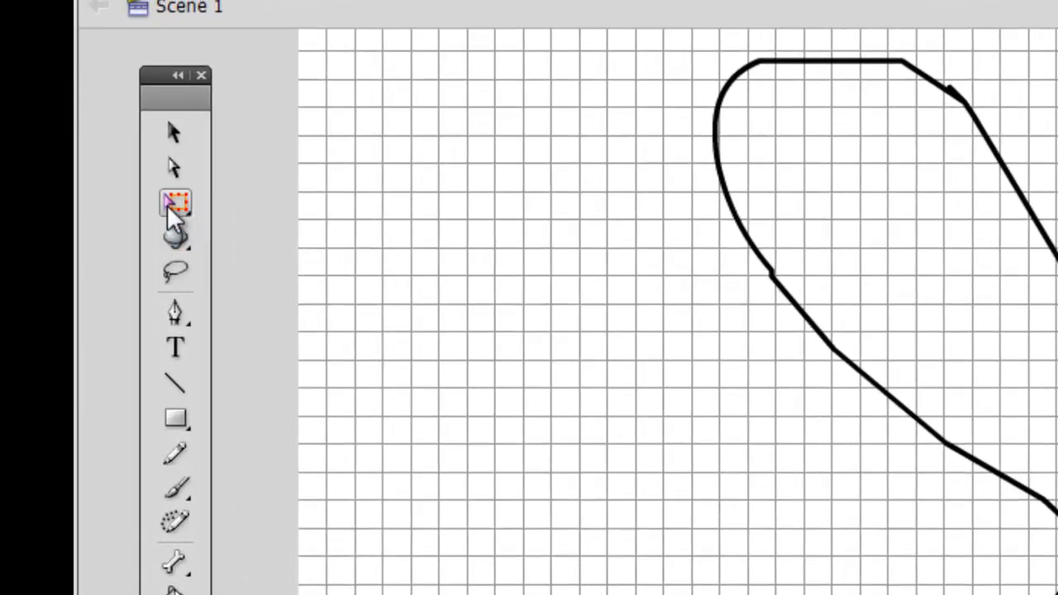
left_click(174, 134)
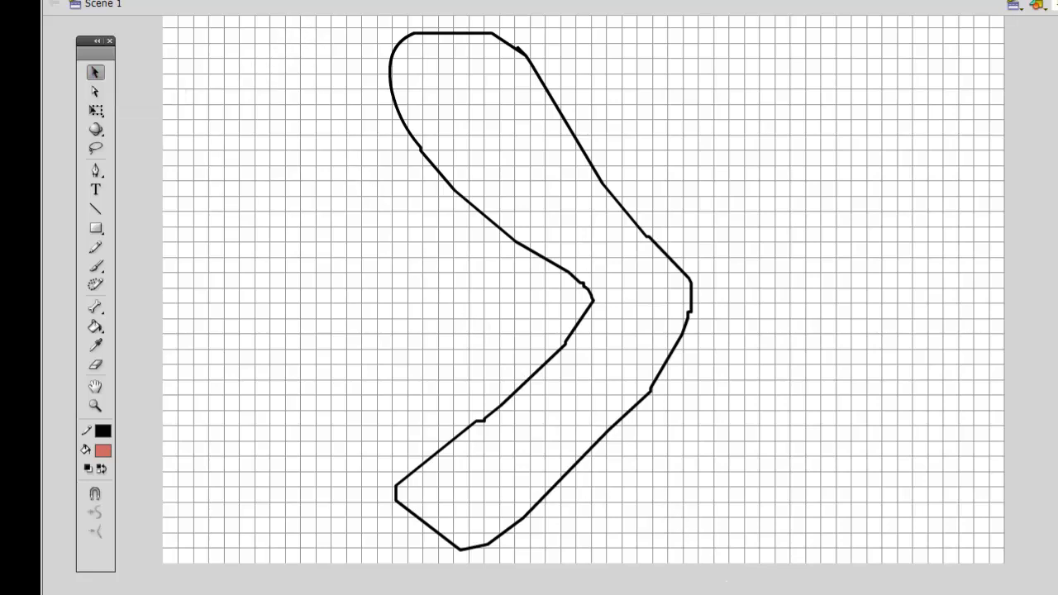
left_click_drag(753, 579, 296, 20)
left_click(96, 110)
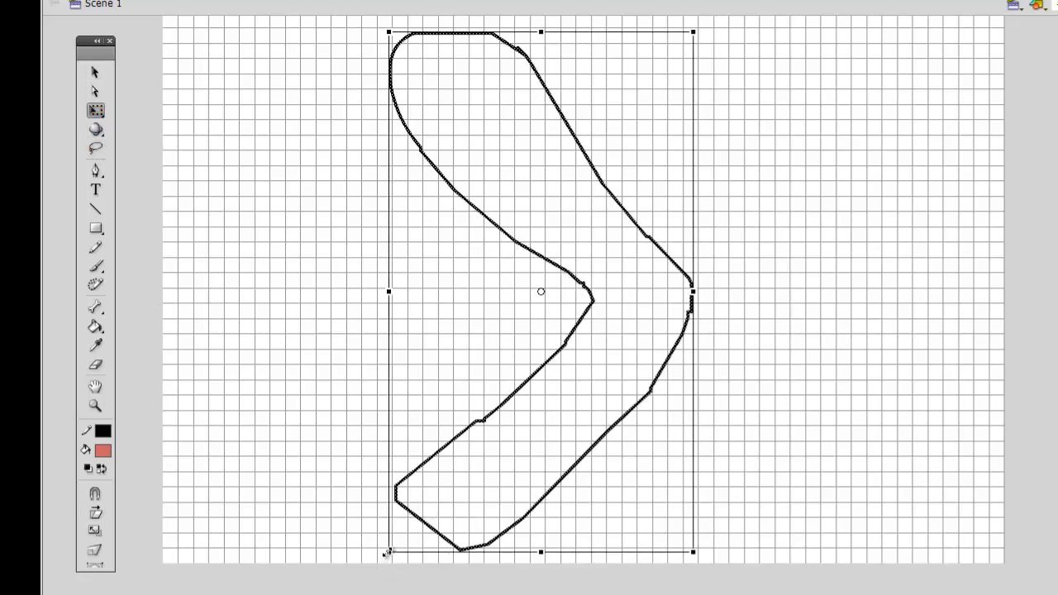
left_click_drag(387, 553, 497, 440)
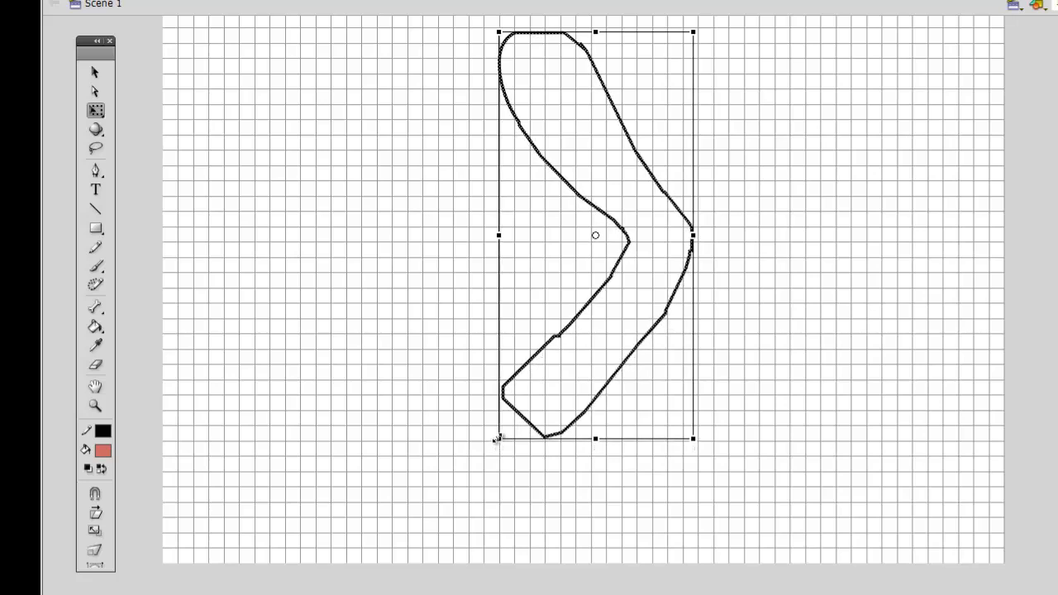
left_click(822, 398)
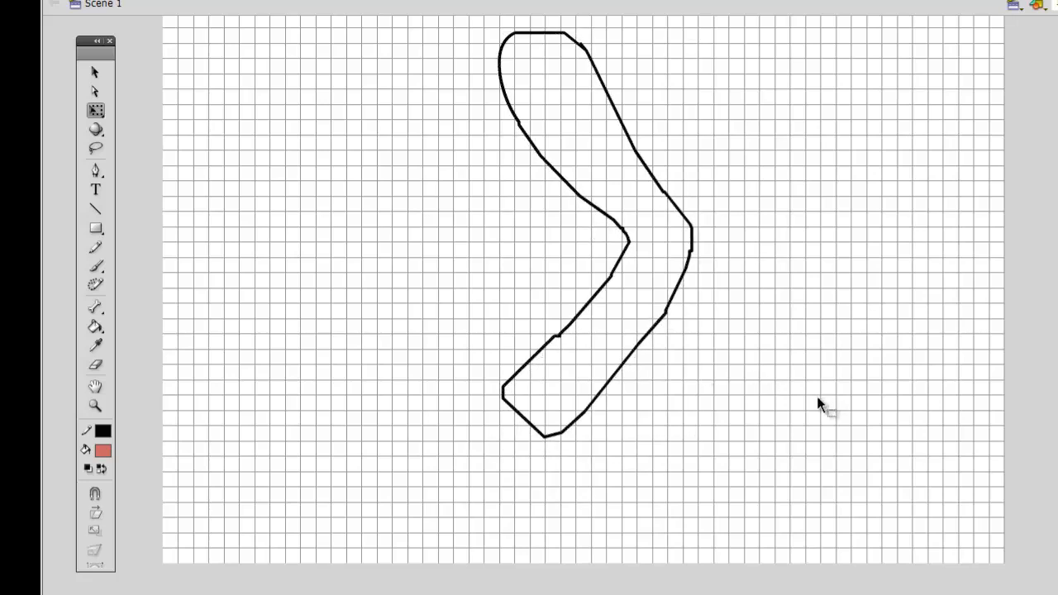
Step: Draw a closed boot-shaped foot outline with the Pencil tool, attached to the lower end of the leg
left_click(96, 248)
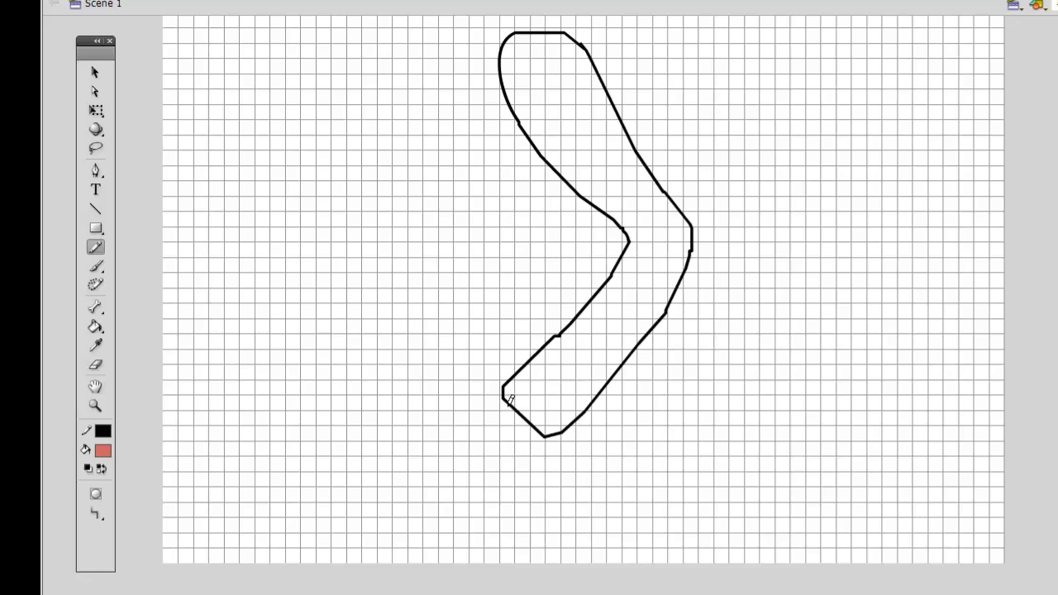
mouse_move(509, 404)
left_mouse_down()
mouse_move(452, 480)
mouse_move(501, 508)
mouse_move(514, 499)
mouse_move(587, 550)
mouse_move(612, 559)
mouse_move(638, 549)
mouse_move(646, 521)
mouse_move(632, 497)
mouse_move(566, 472)
mouse_move(533, 444)
left_mouse_up()
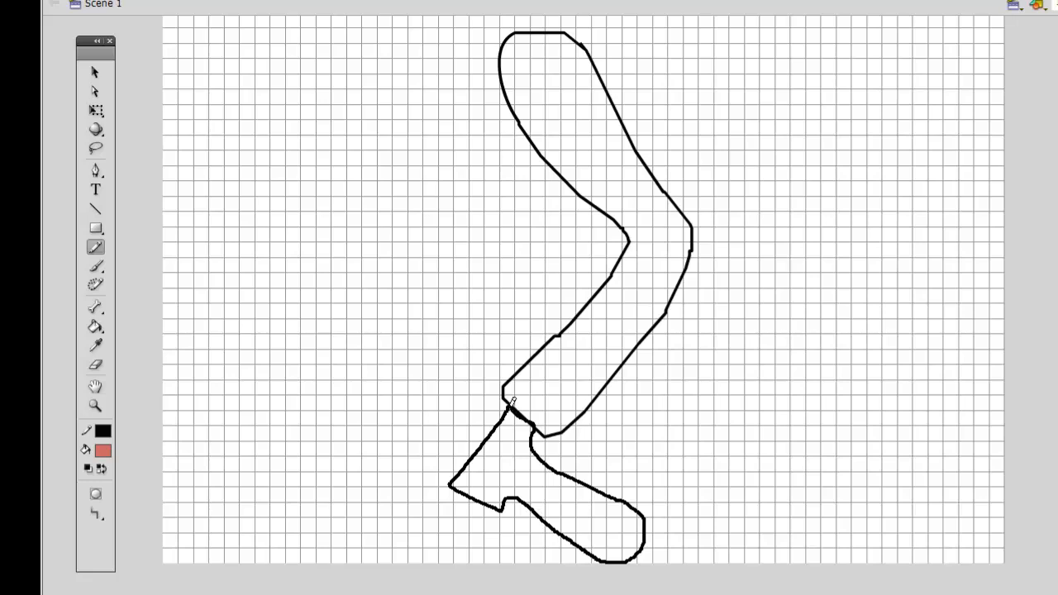
left_click_drag(510, 403, 510, 404)
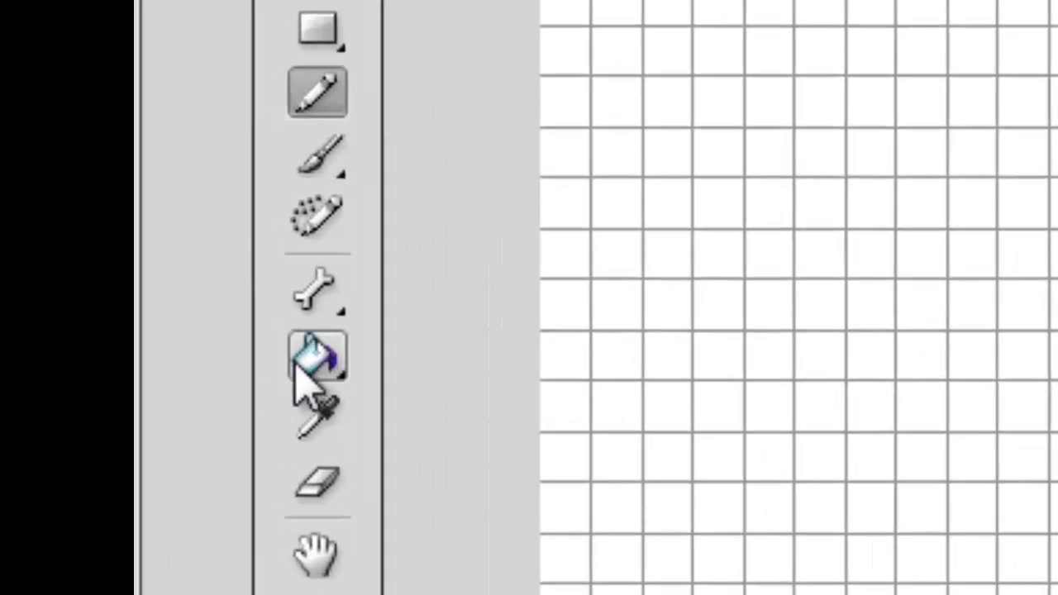
Step: Fill the leg outline with bright blue (#0098FF) using the Paint Bucket tool
left_click(308, 372)
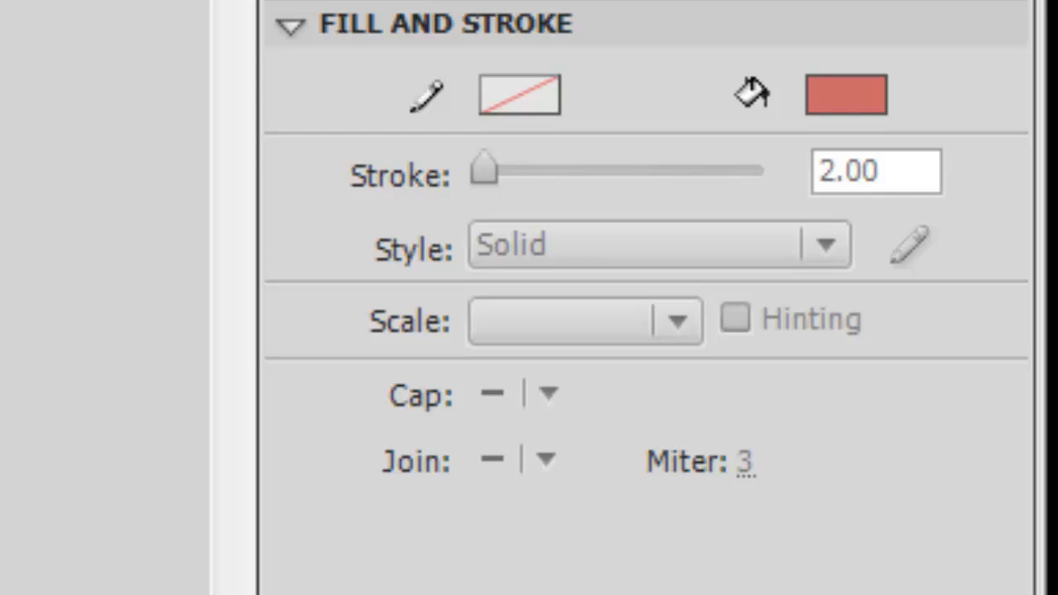
left_click(867, 93)
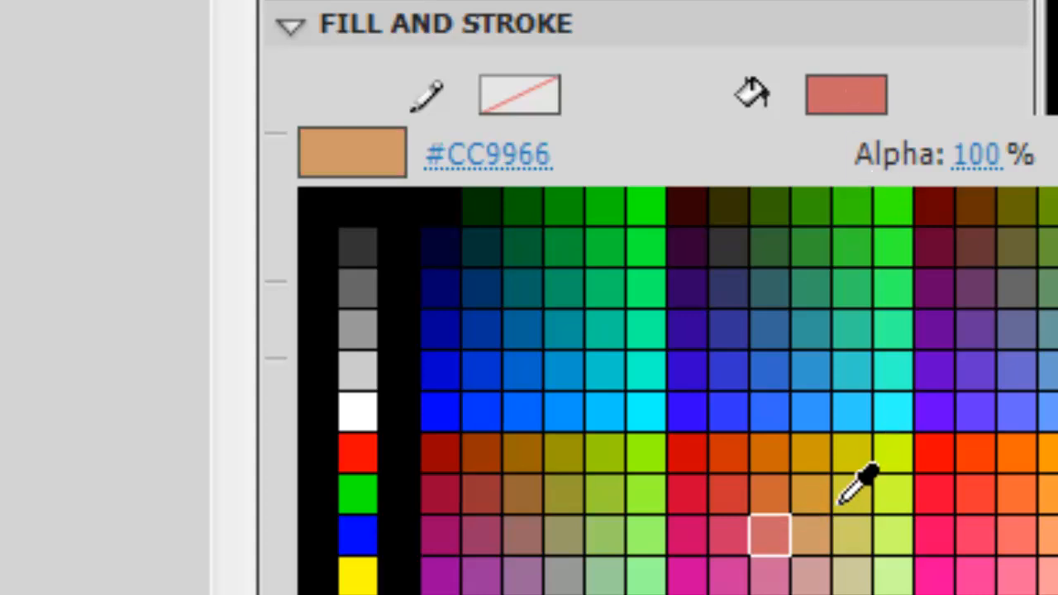
left_click(583, 411)
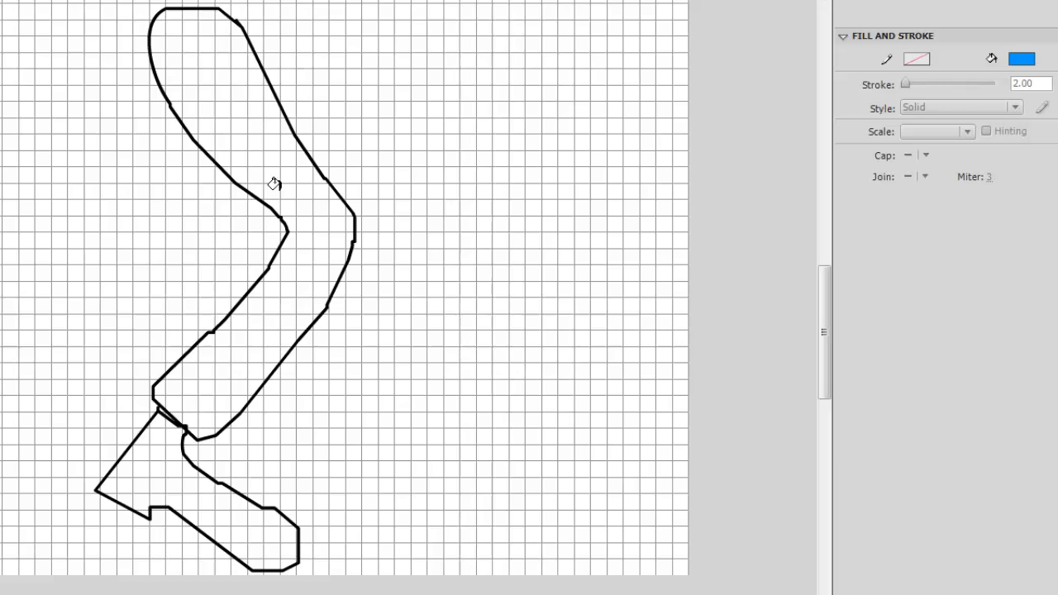
left_click(273, 182)
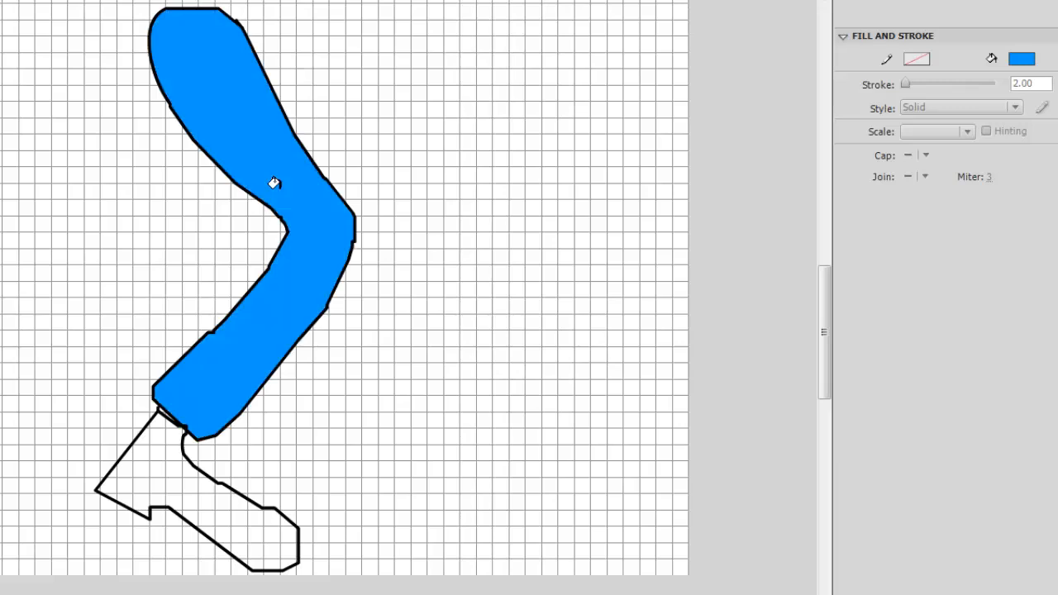
Step: Change the fill color to red and fill the foot outline with it
left_click(1022, 59)
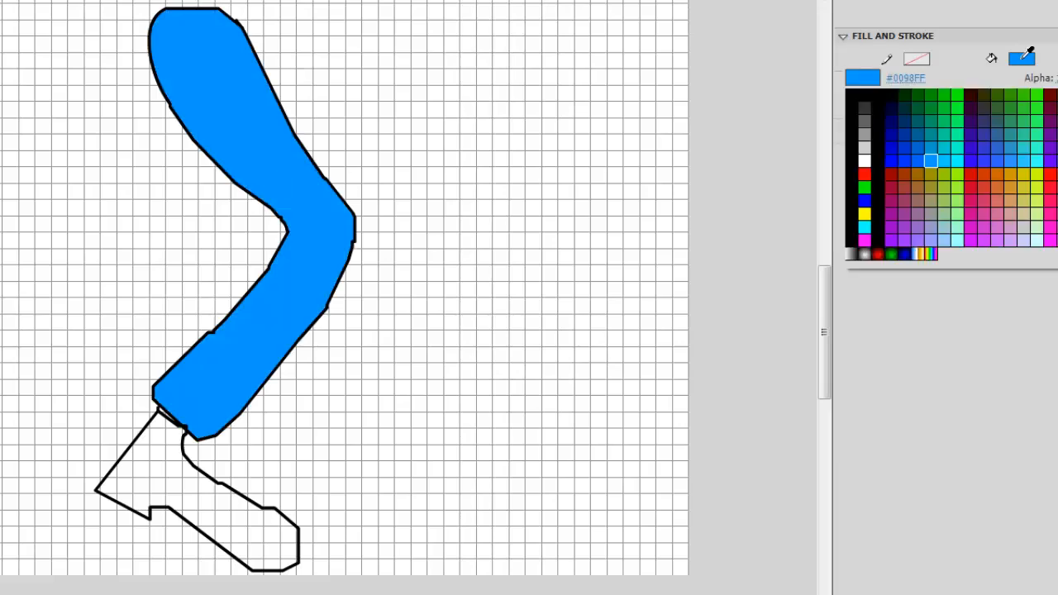
left_click(1050, 175)
left_click(165, 481)
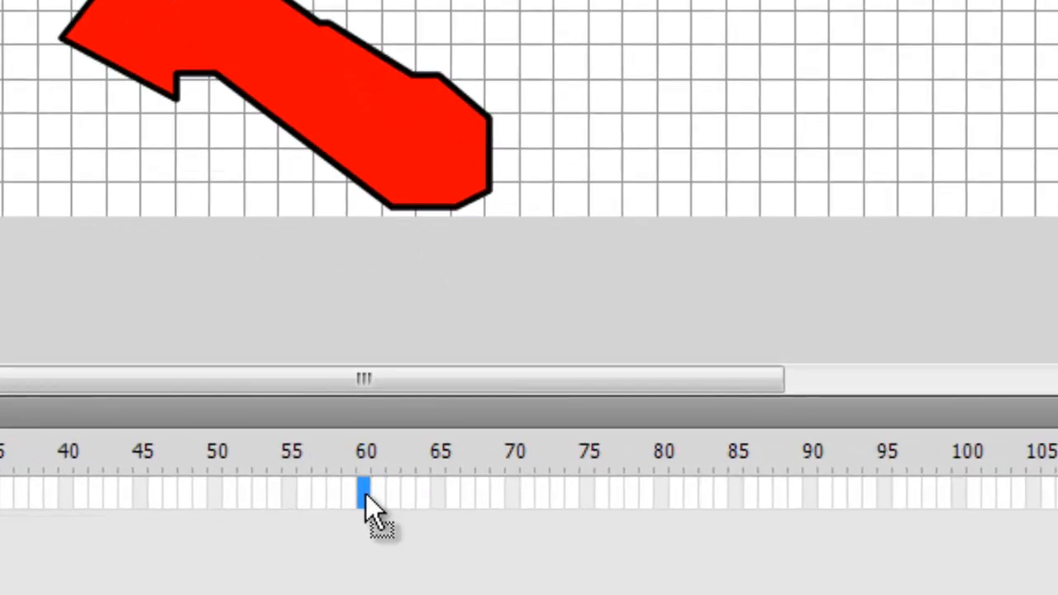
Step: Insert a keyframe at frame 60 of Layer 1
right_click(552, 546)
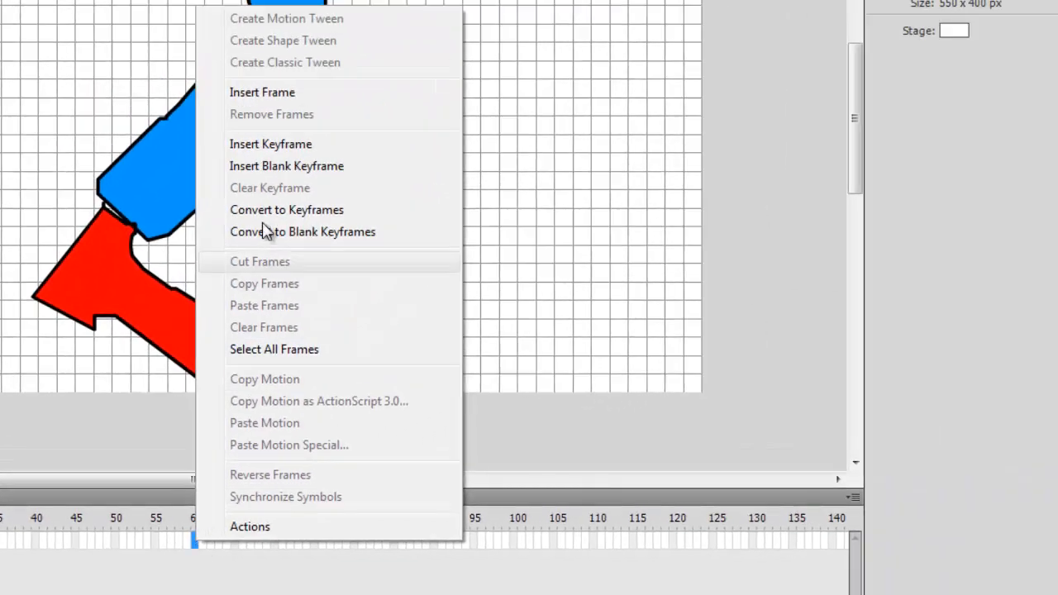
left_click(257, 146)
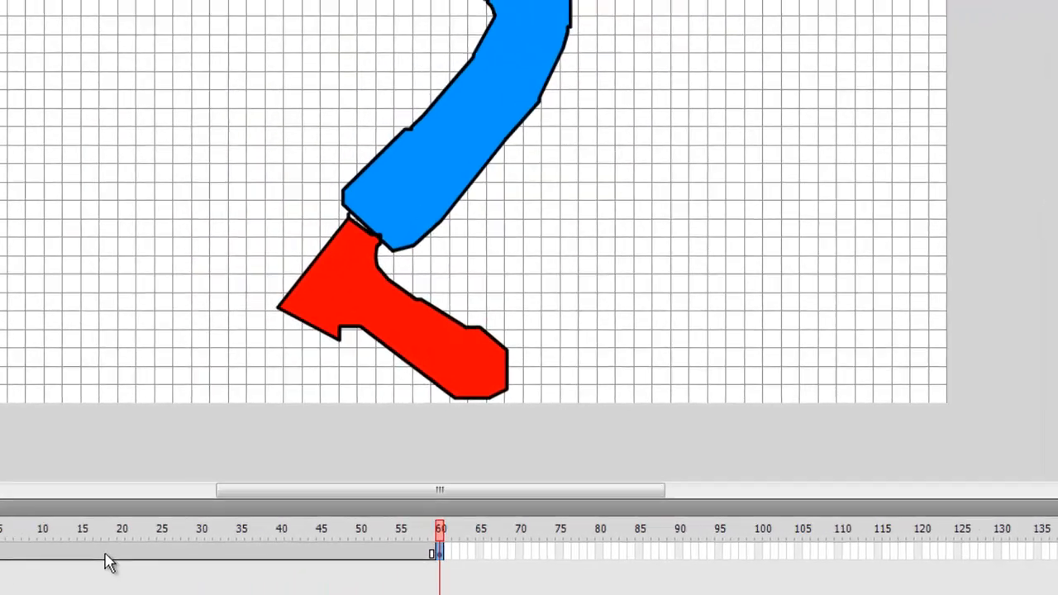
Step: Examine the leg drawing at several frames between the keyframes at frames 1 and 60
left_click(106, 560)
left_click(350, 566)
left_click(401, 570)
left_click(433, 565)
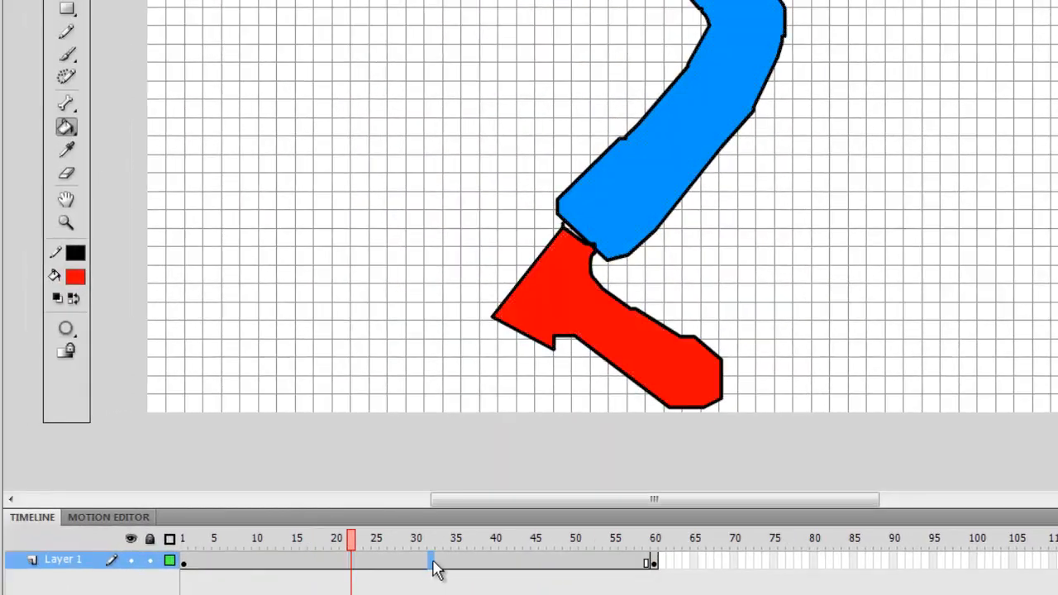
left_click(472, 565)
left_click(519, 564)
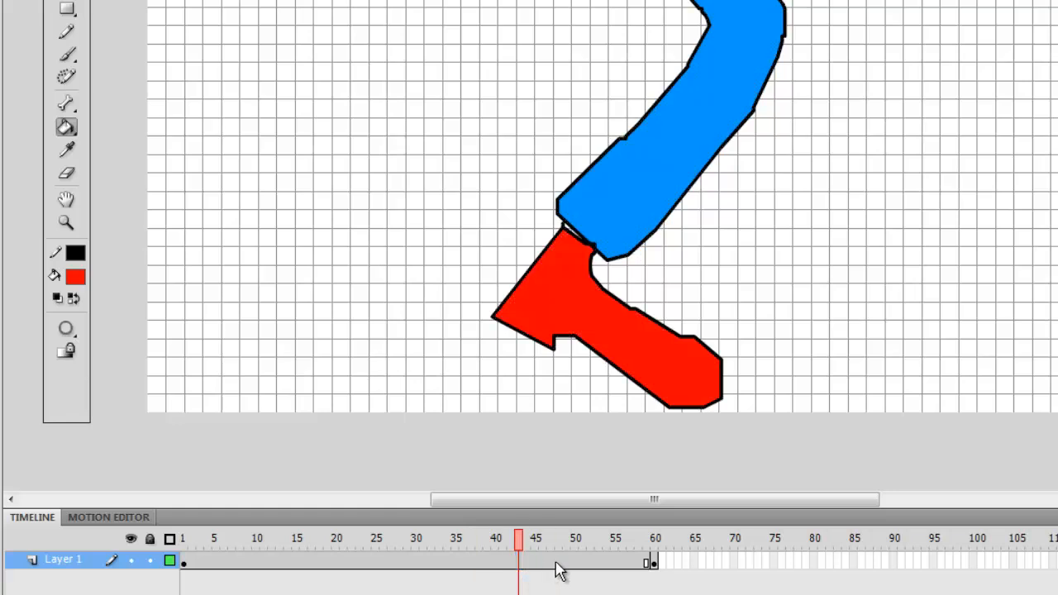
left_click(557, 567)
left_click(598, 566)
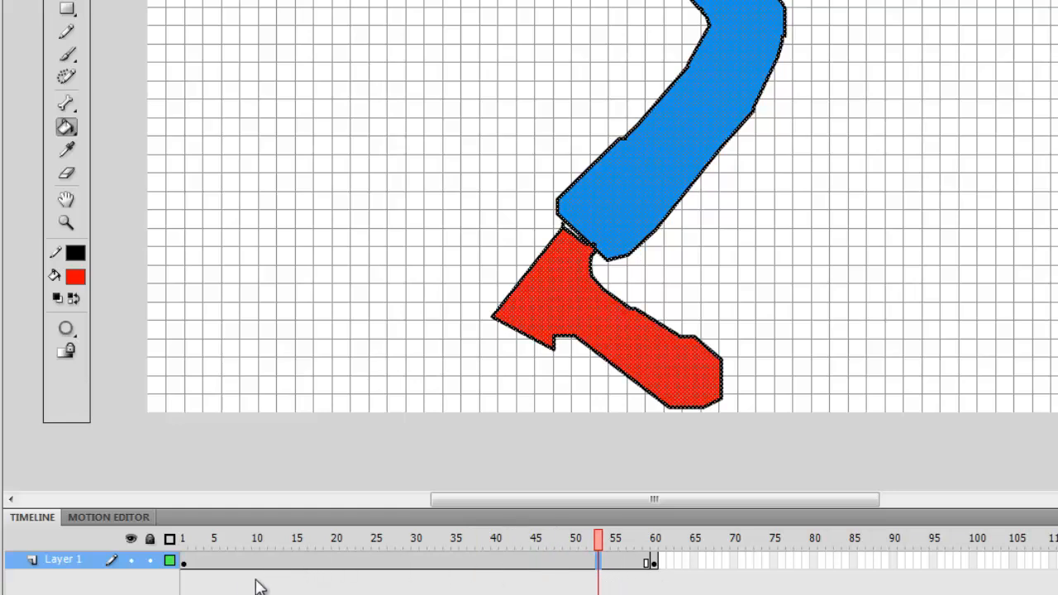
Step: Build a three-bone chain through the leg at frame 1 with the Bone tool, from hip to knee, knee to ankle and ankle to toe
left_click(186, 564)
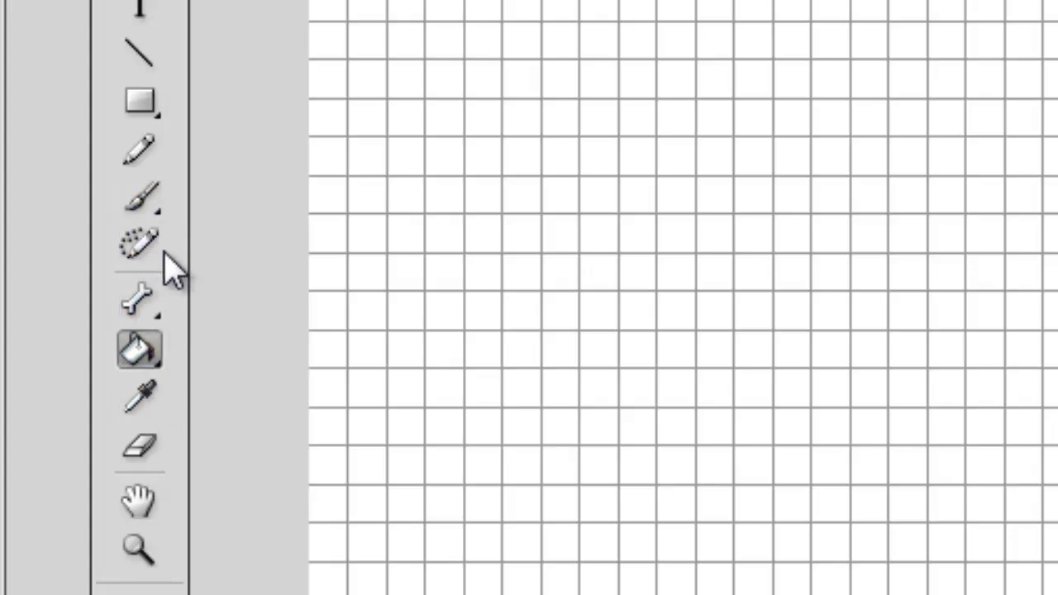
left_click(155, 318)
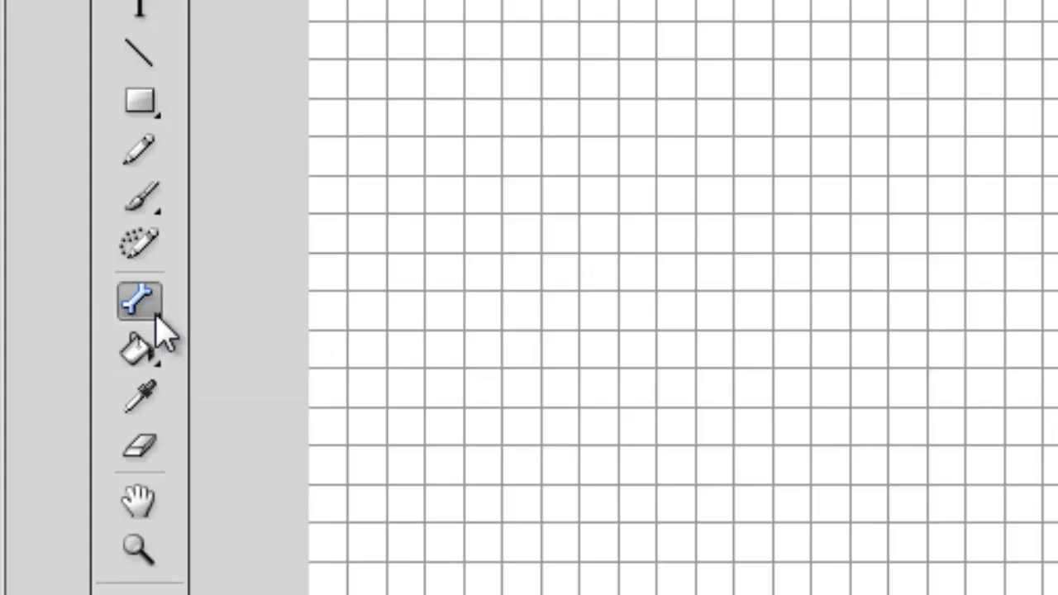
left_click(156, 317)
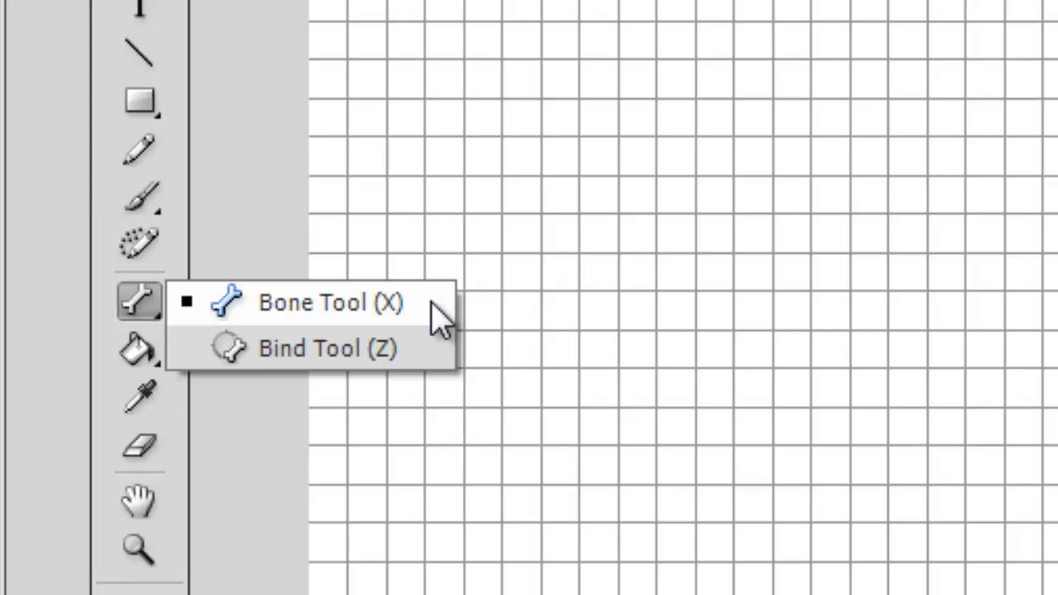
left_click(373, 301)
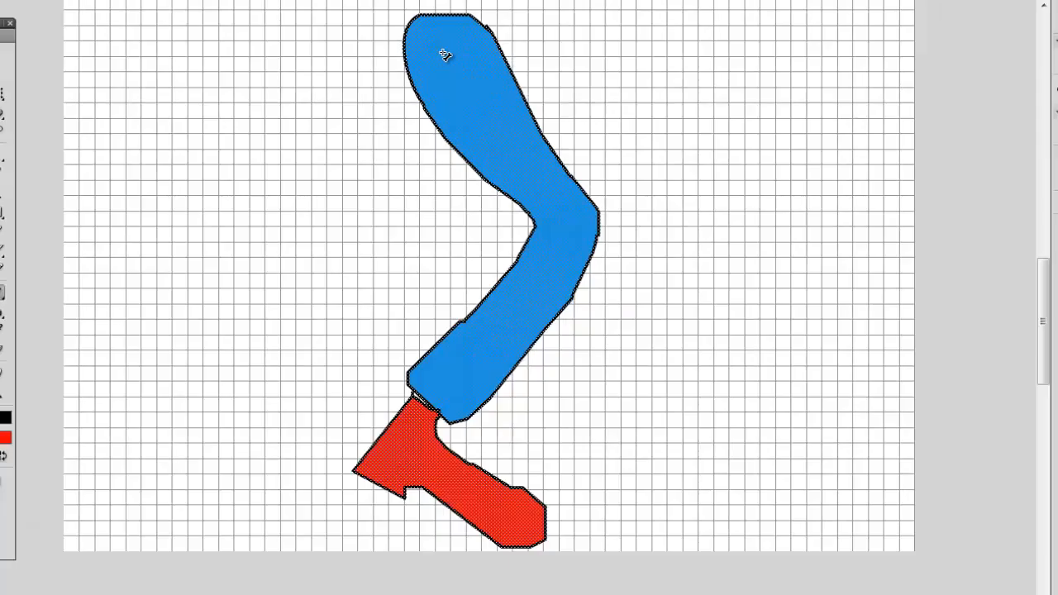
left_click_drag(443, 52, 570, 228)
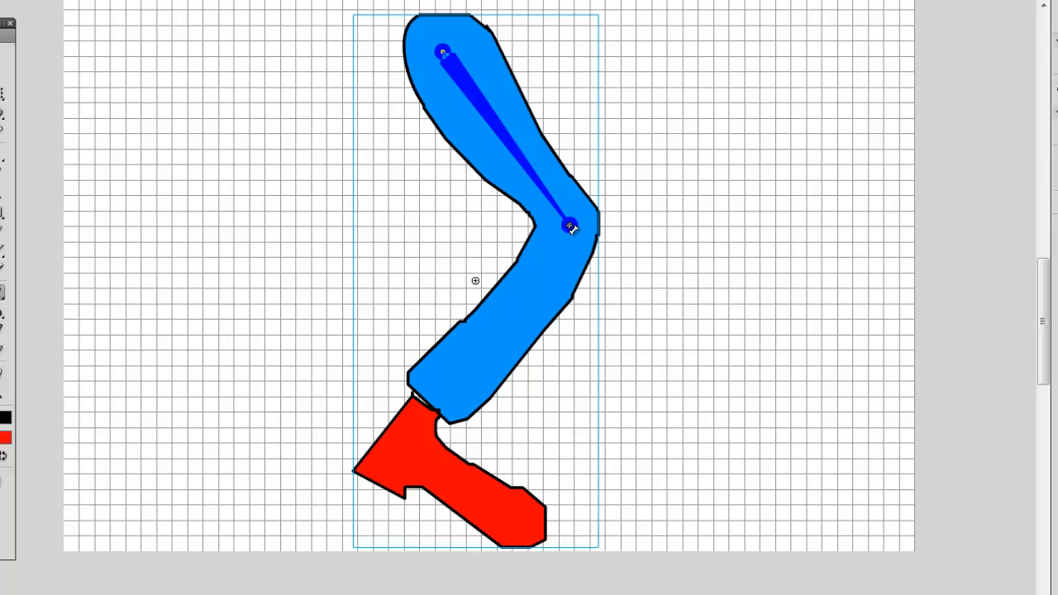
left_click_drag(570, 228, 571, 228)
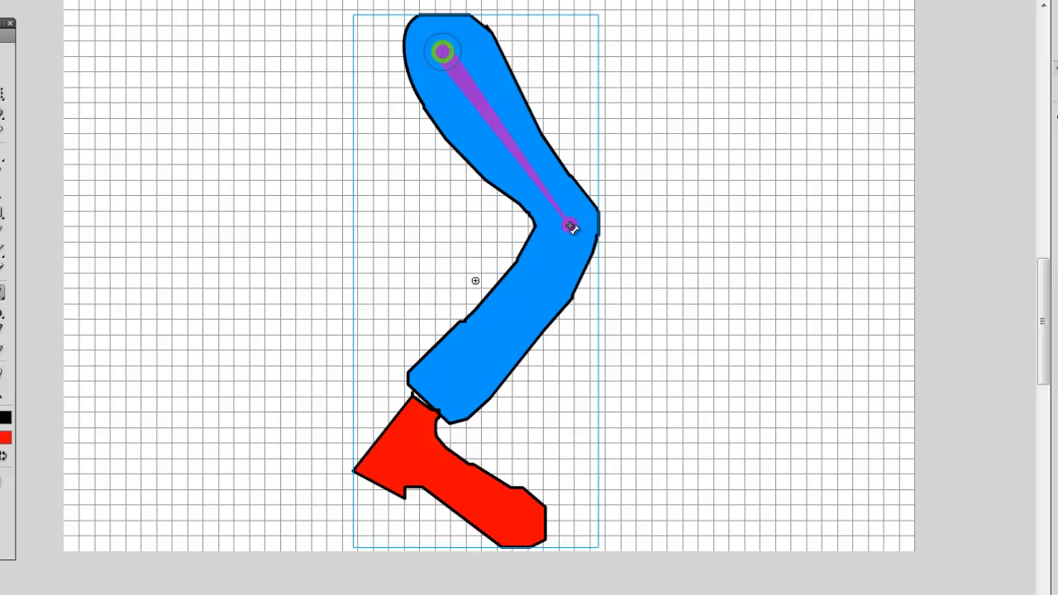
left_click_drag(571, 226, 411, 444)
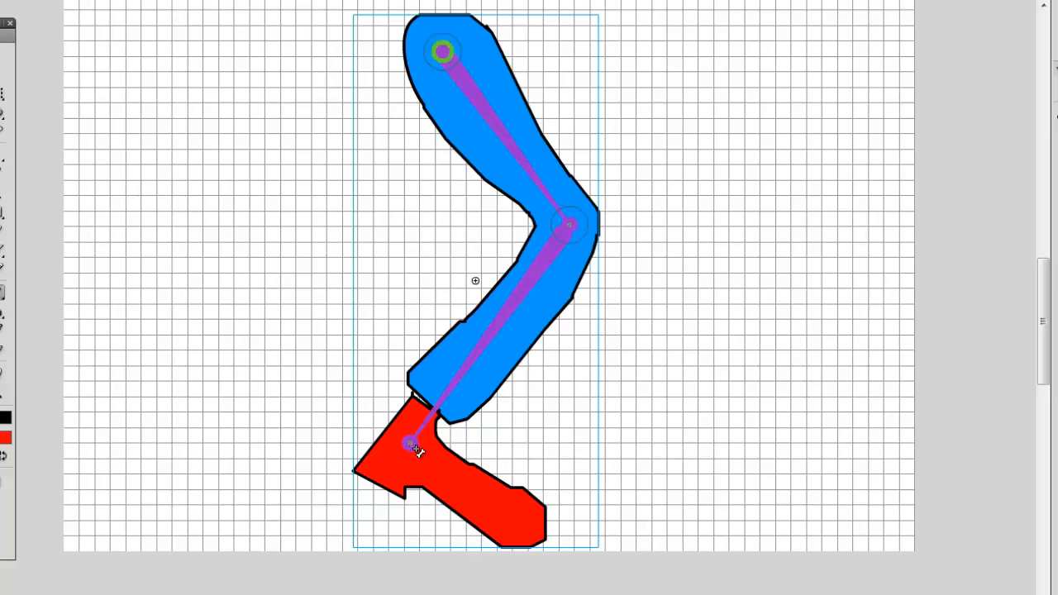
left_click_drag(412, 444, 512, 525)
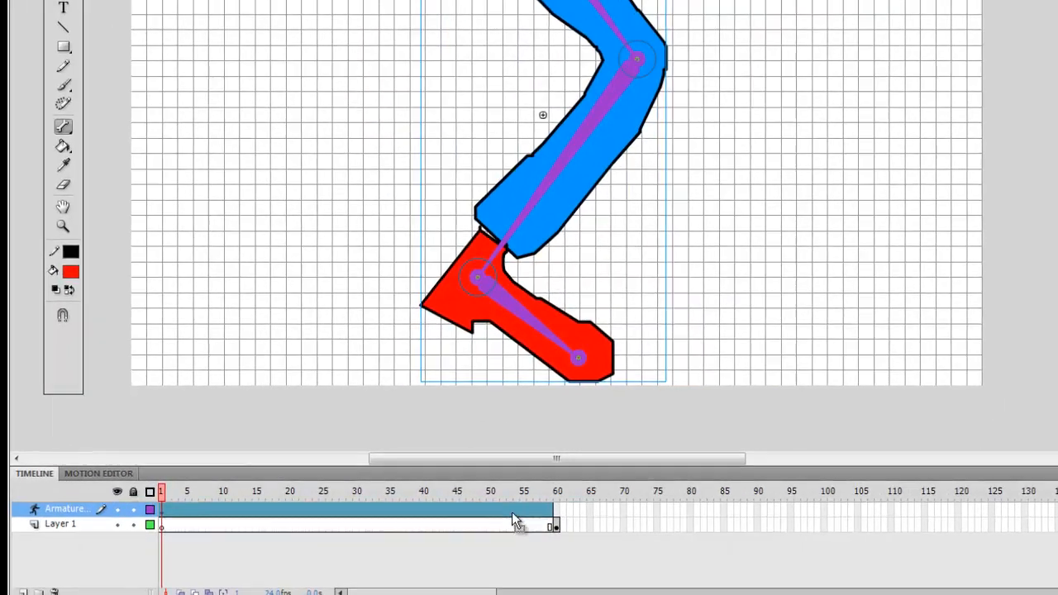
Step: Examine the rigged leg at several frames along the armature layer
left_click(516, 512)
left_click(538, 512)
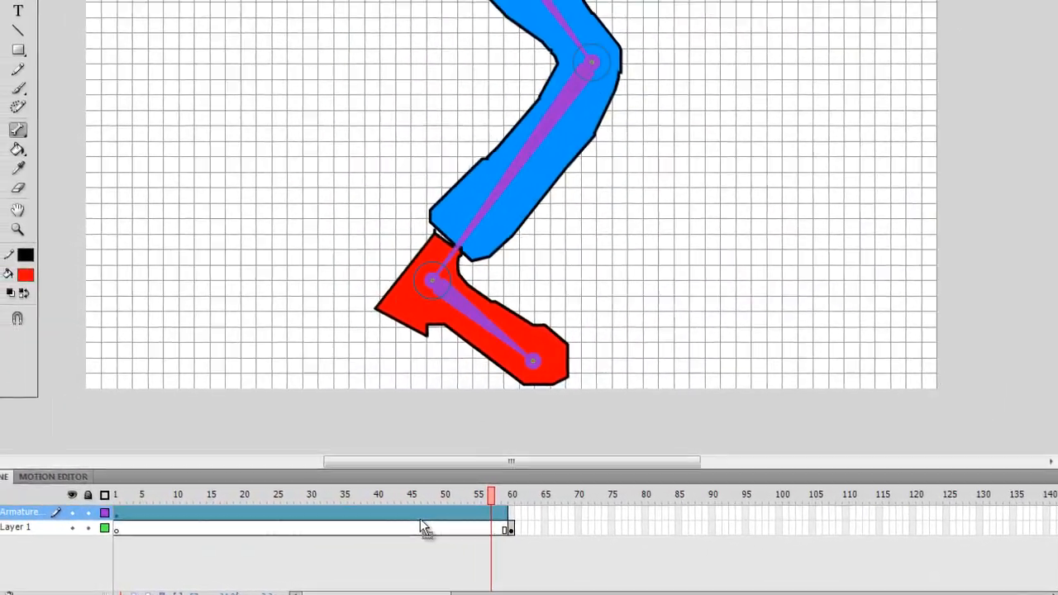
left_click(398, 512)
left_click(283, 513)
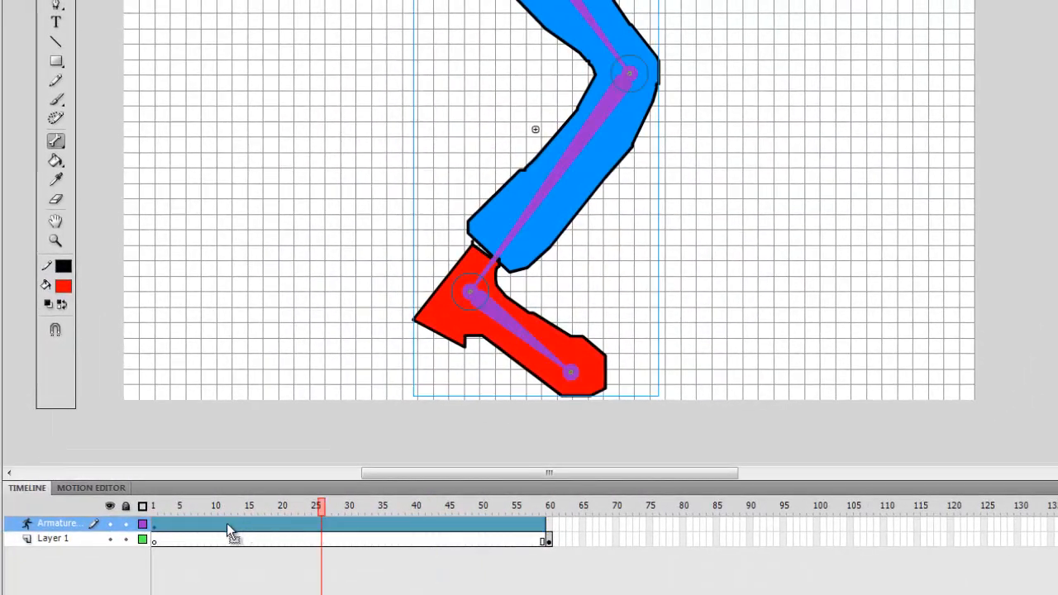
left_click(226, 524)
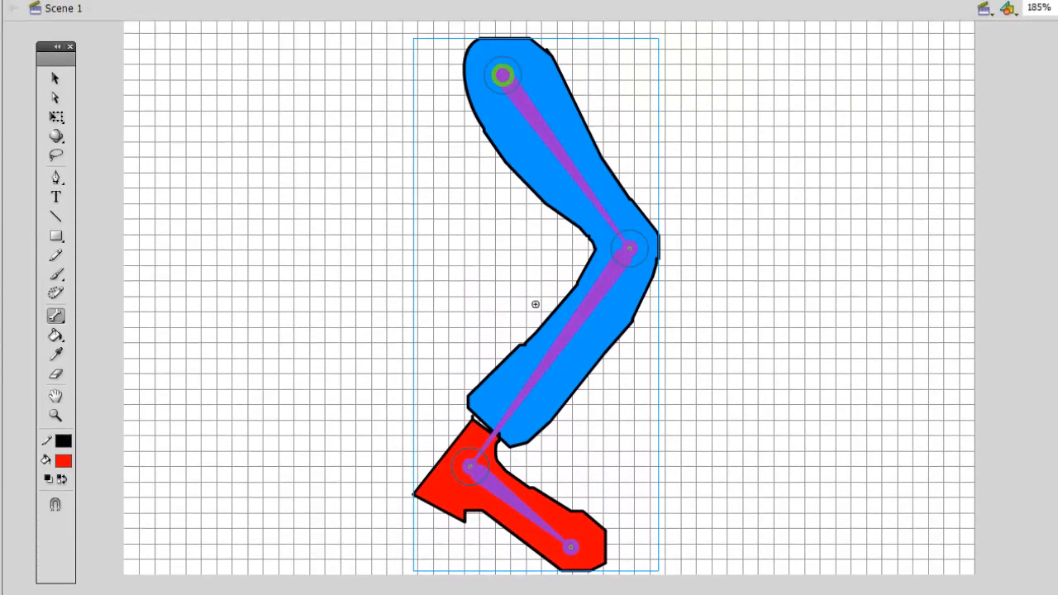
Step: Swing the lower leg forward by its bones with the Selection tool and pull it back into the bent pose
left_click(53, 76)
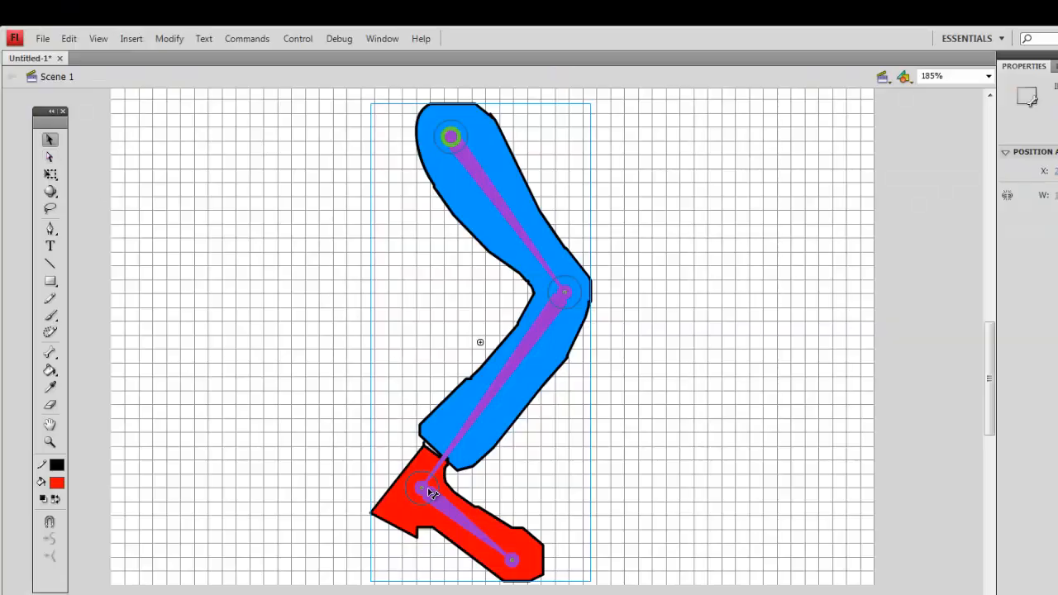
left_click_drag(430, 494, 682, 449)
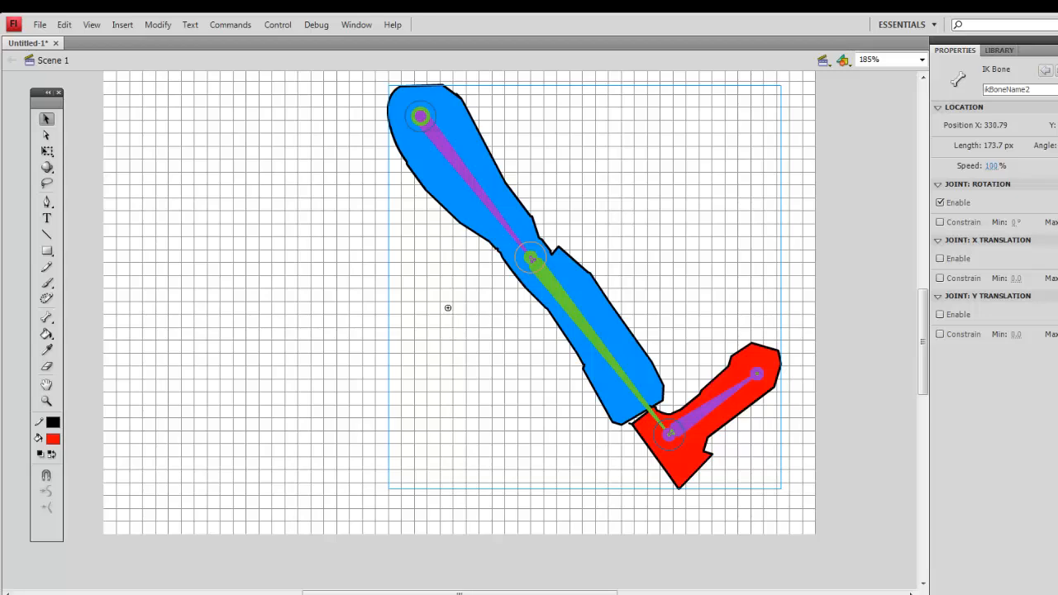
left_click(915, 556)
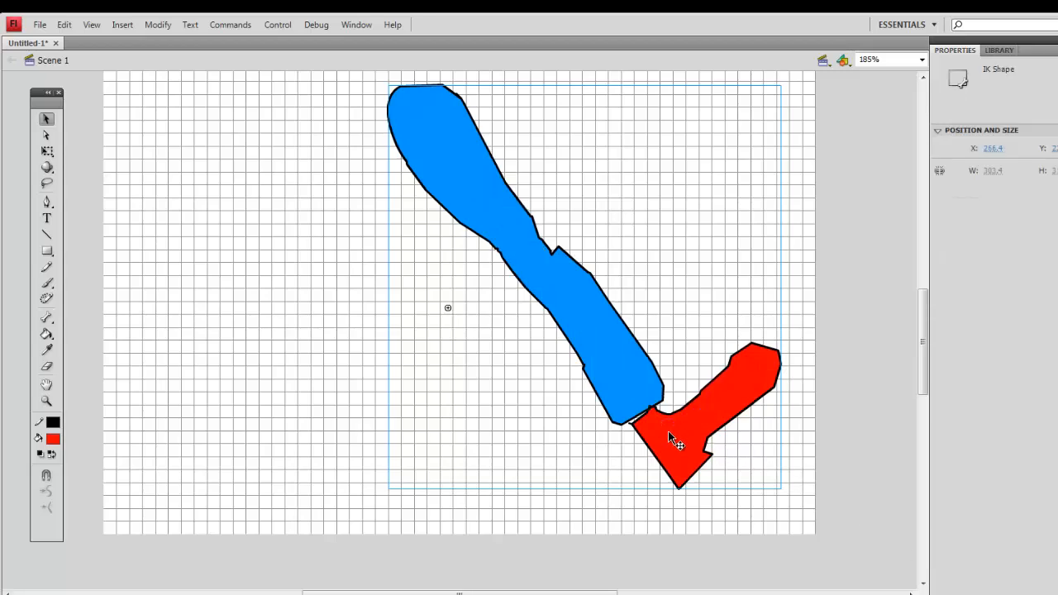
left_click_drag(668, 431, 336, 450)
left_click_drag(353, 285, 433, 296)
left_click_drag(506, 510, 380, 451)
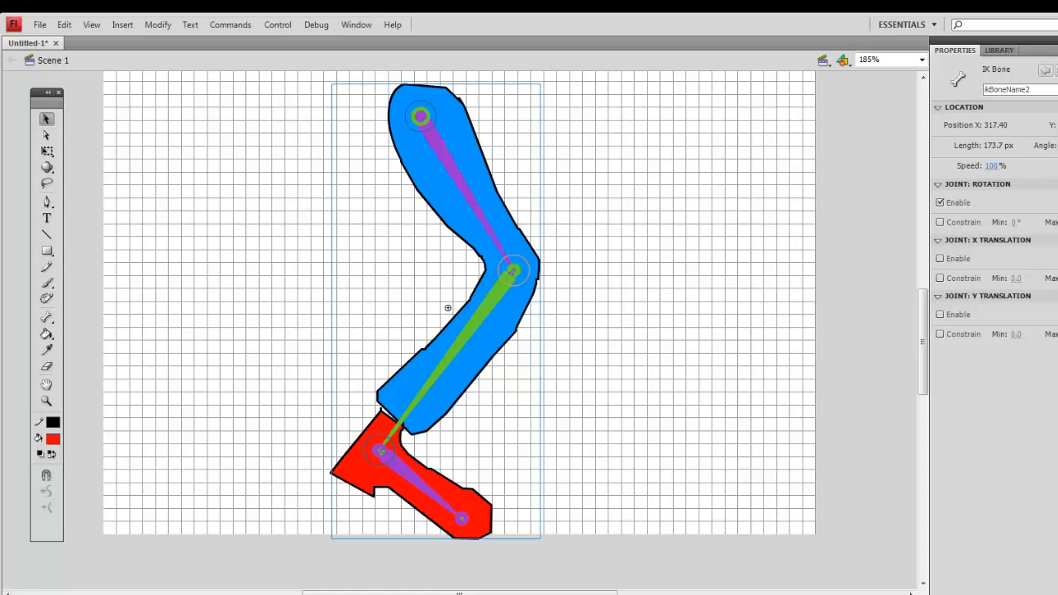
Step: Insert poses at frames 20, 41 and 59 of the armature layer
left_click(311, 590)
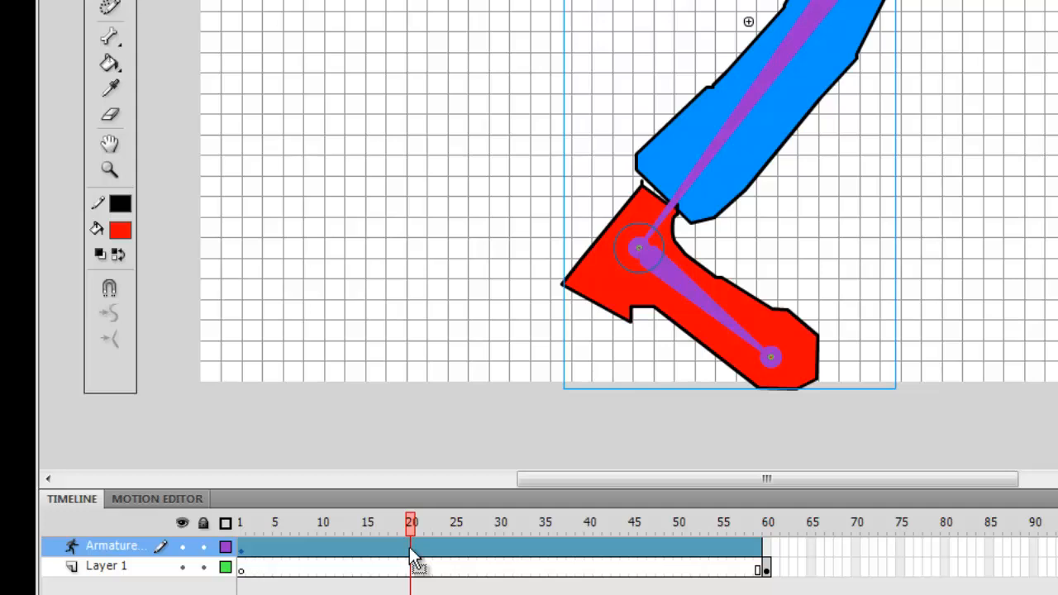
right_click(412, 553)
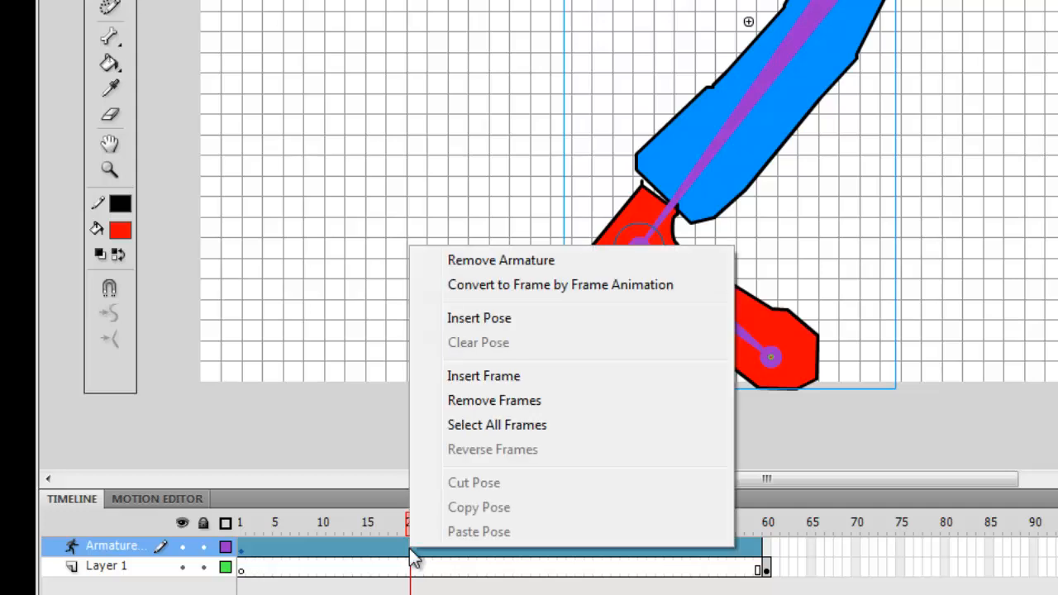
left_click(502, 323)
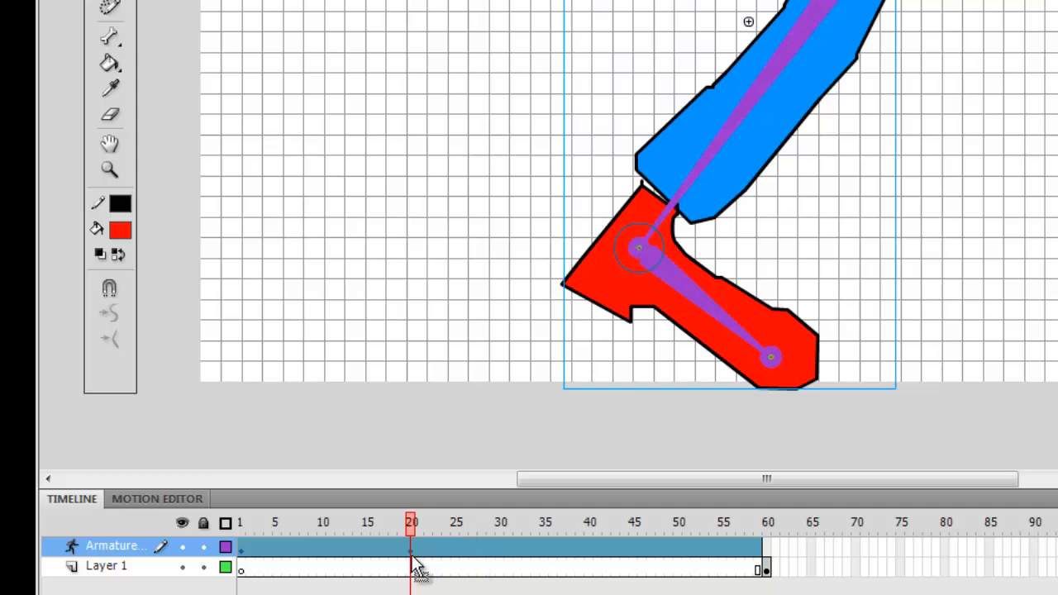
left_click(595, 550)
right_click(597, 551)
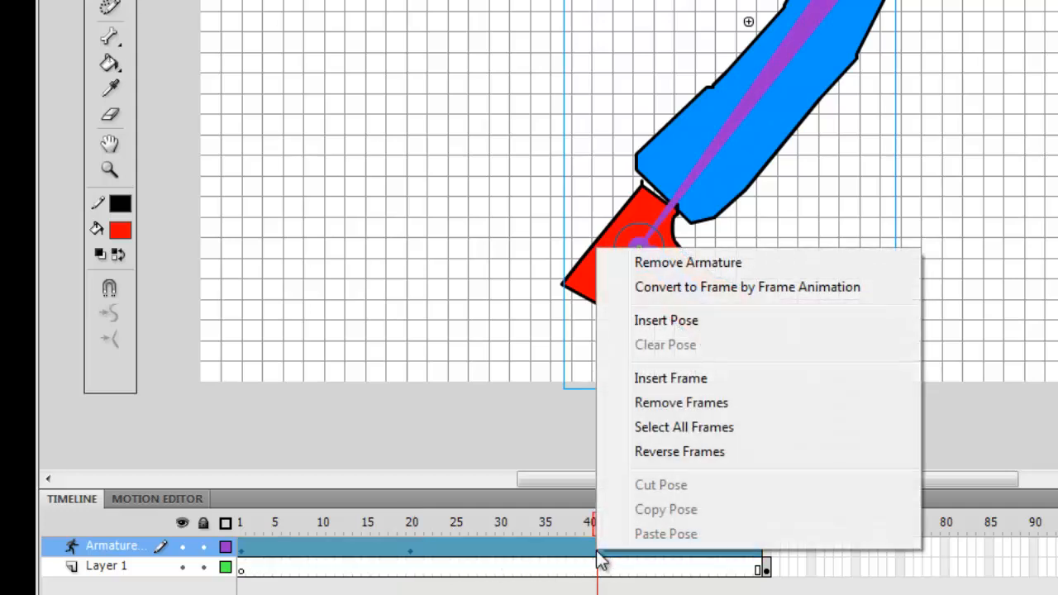
left_click(644, 321)
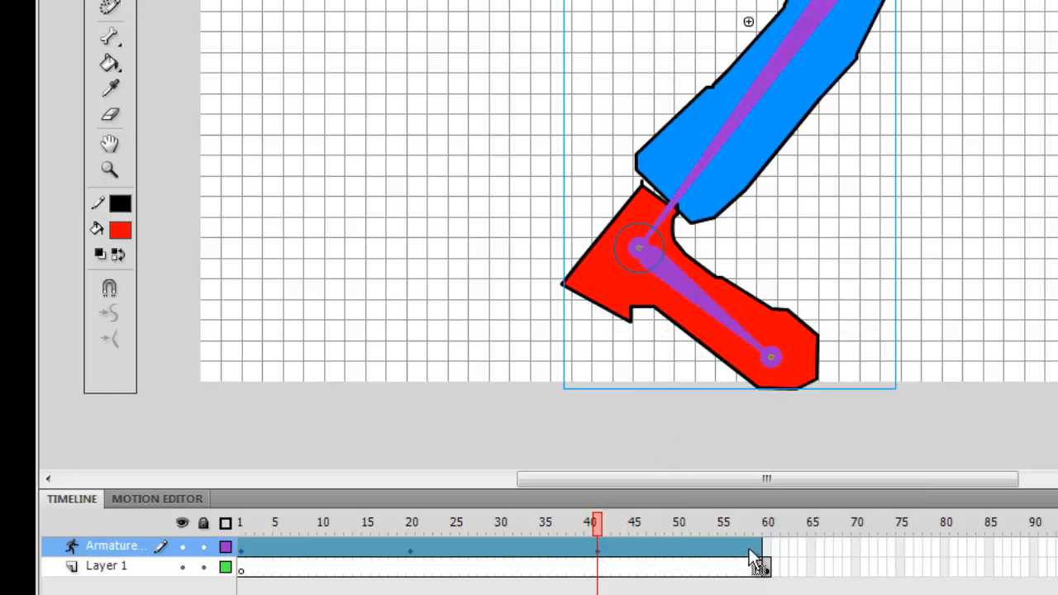
left_click(759, 548)
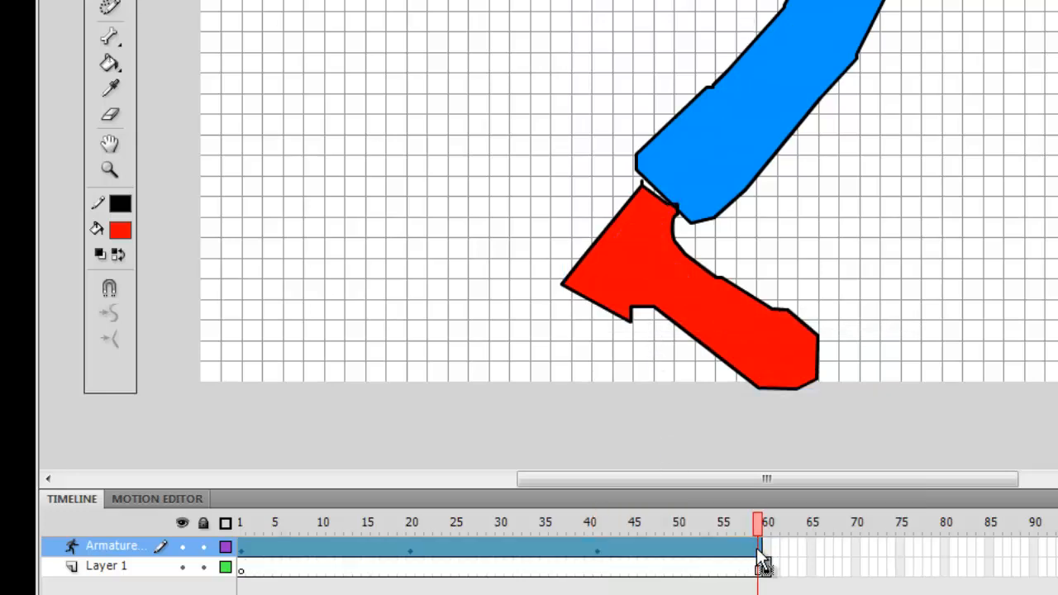
right_click(755, 550)
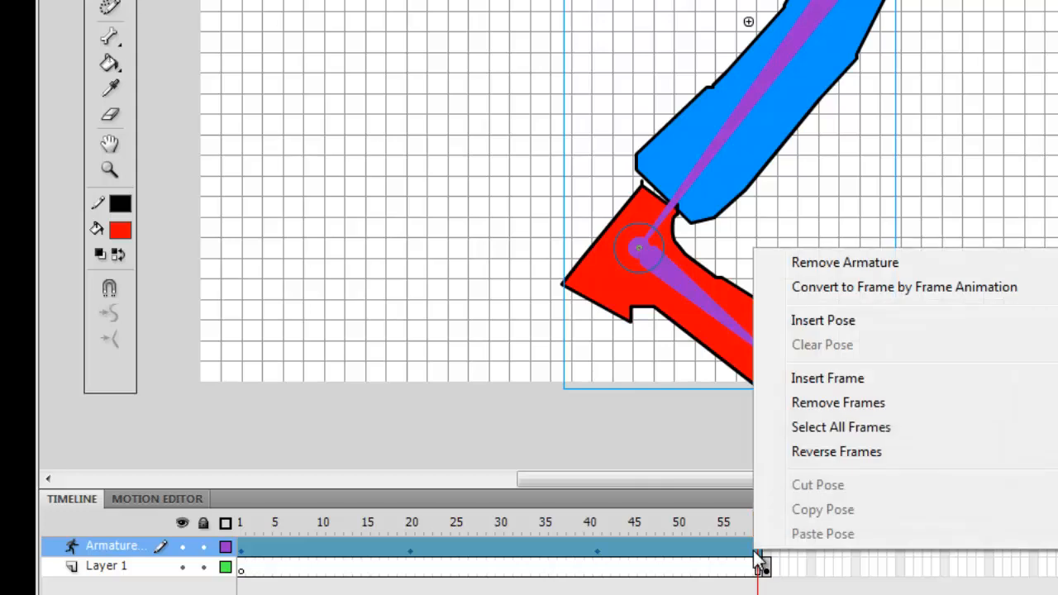
left_click(808, 324)
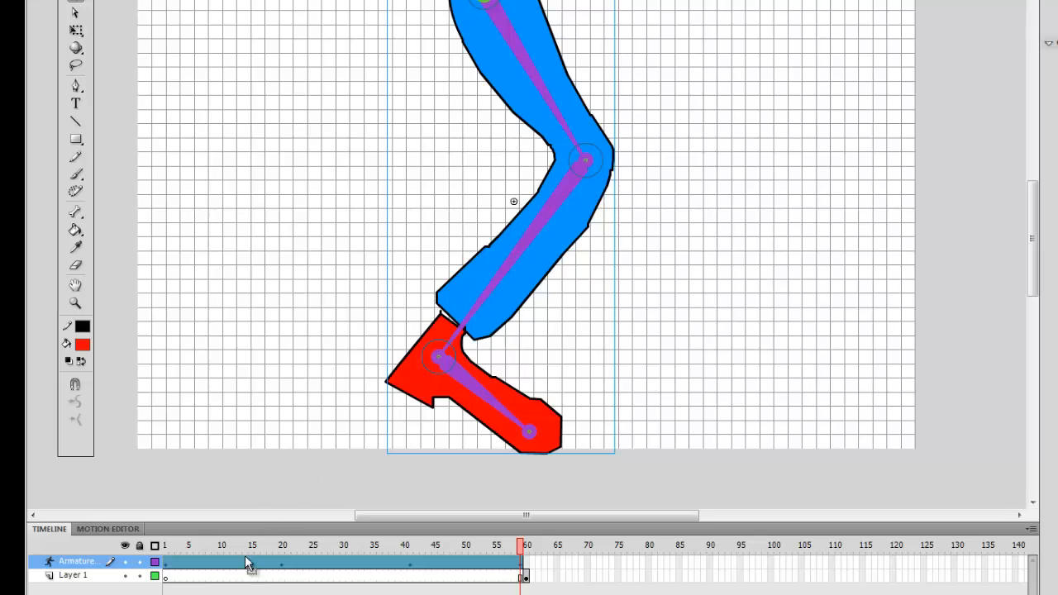
Step: Draw a closed circle for a ball in front of the foot at frame 1 of Layer 1 with the Pencil tool
left_click(167, 578)
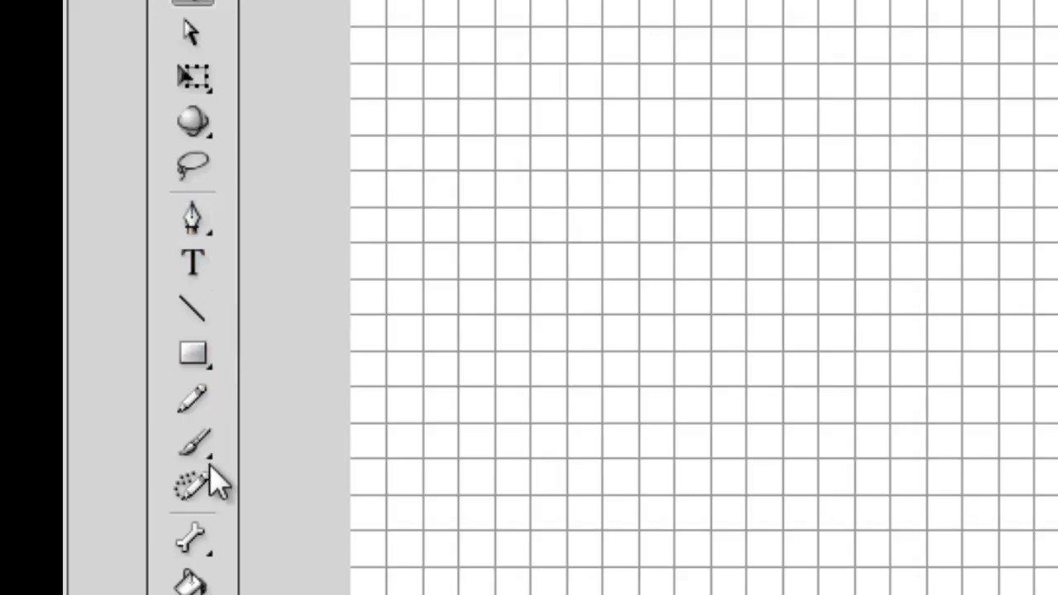
left_click(195, 406)
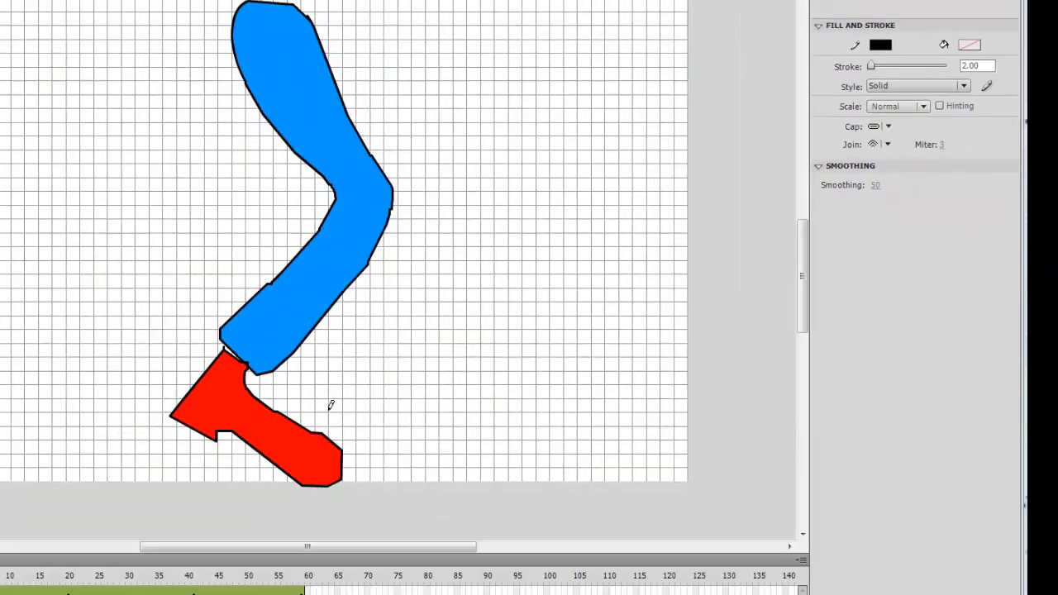
mouse_move(354, 380)
left_mouse_down()
mouse_move(365, 420)
mouse_move(400, 440)
mouse_move(430, 429)
mouse_move(452, 393)
mouse_move(448, 376)
mouse_move(404, 344)
mouse_move(356, 379)
left_mouse_up()
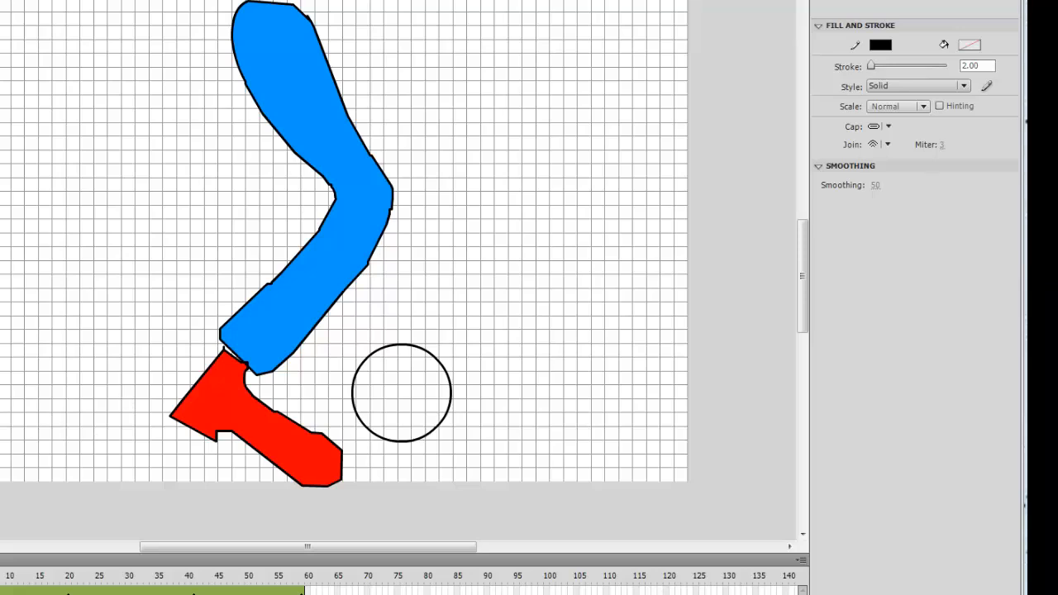
Step: Set the fill color to yellow (#FFFF00) and fill the ball with the Paint Bucket tool
key("k")
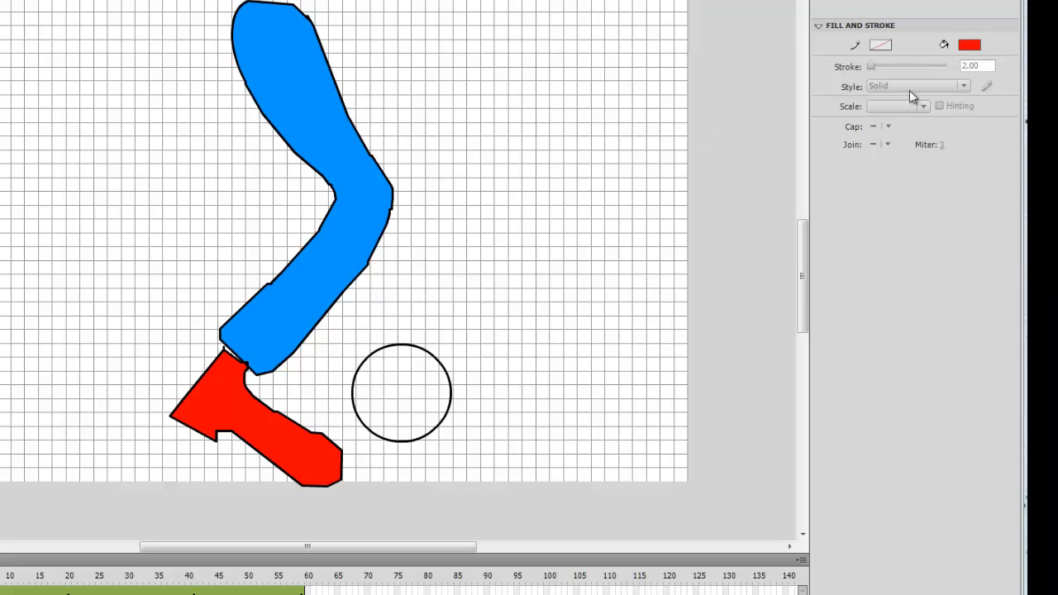
left_click(969, 45)
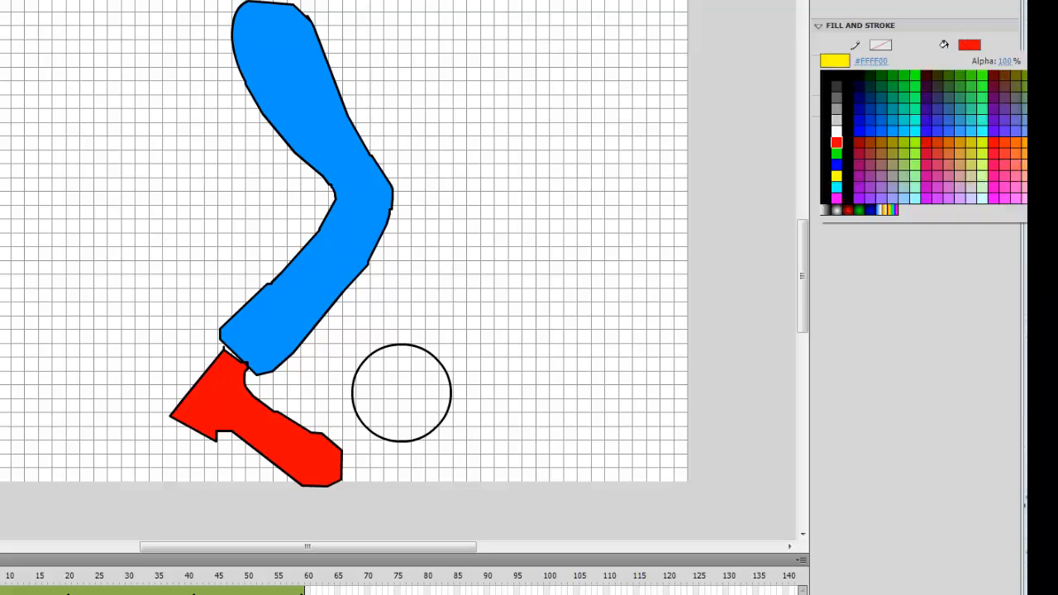
left_click(836, 175)
left_click(389, 383)
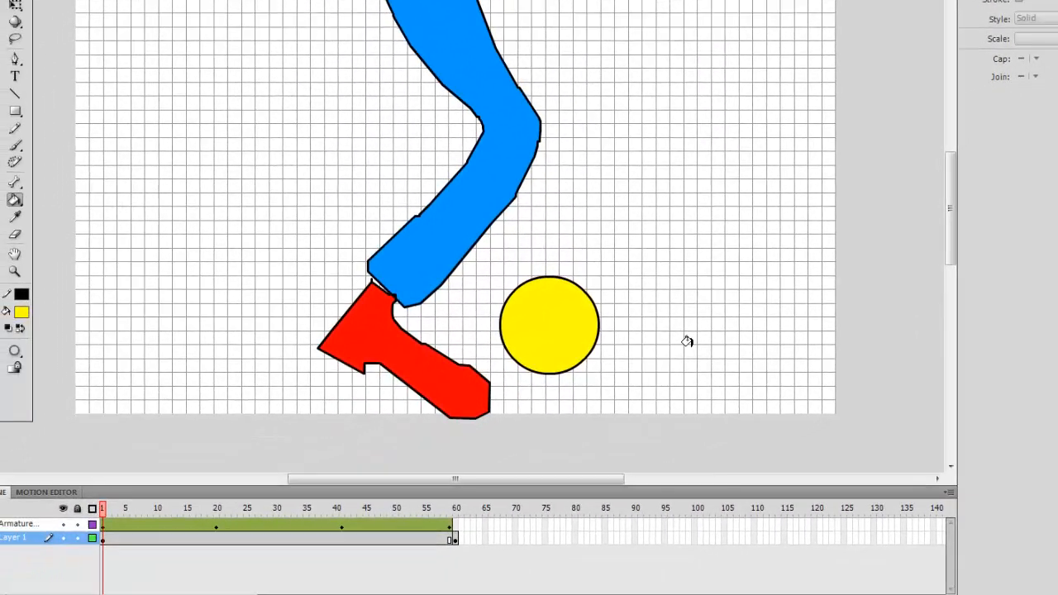
Step: Create a motion tween on Layer 1 and accept converting the yellow ball to a symbol
left_click(240, 539)
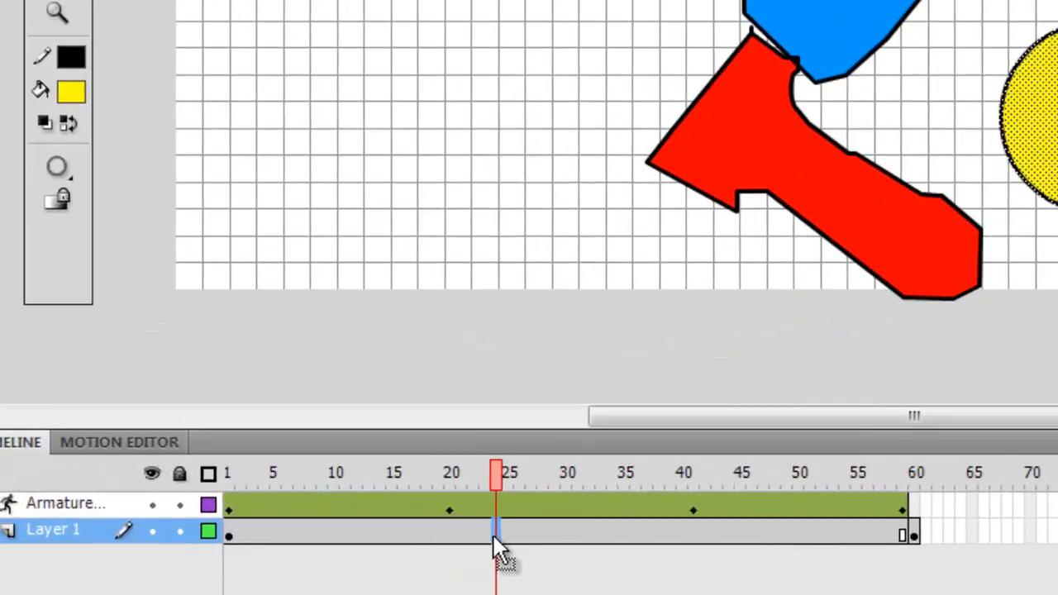
right_click(494, 536)
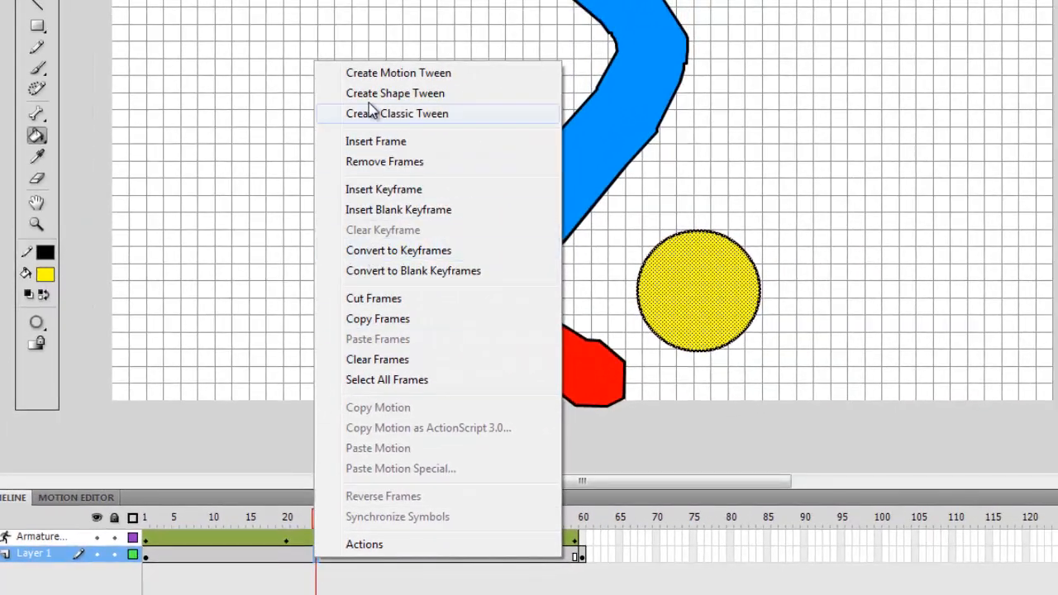
left_click(374, 76)
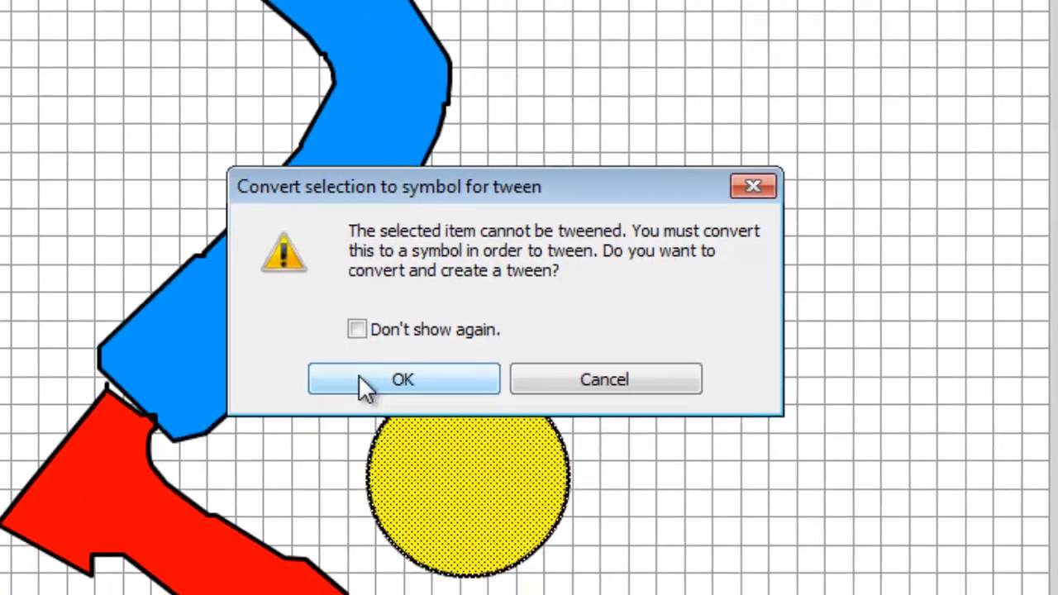
left_click(278, 419)
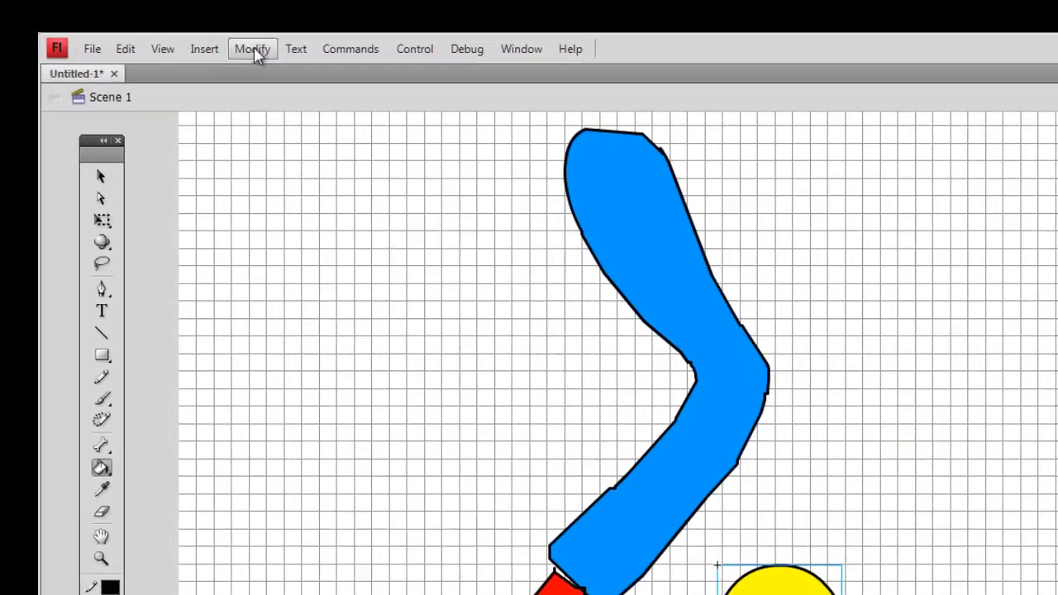
left_click(254, 48)
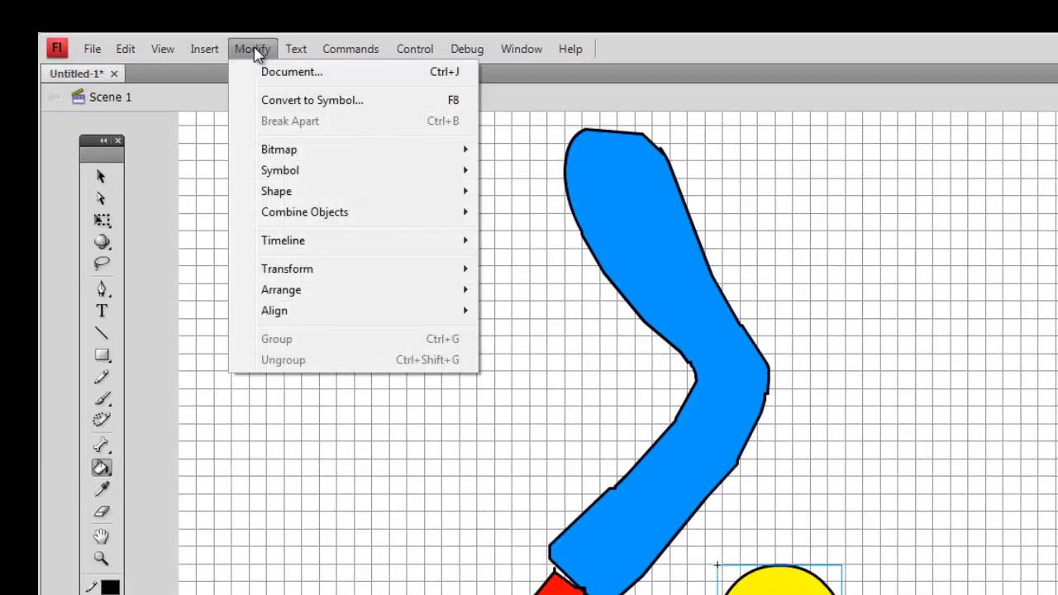
left_click(213, 159)
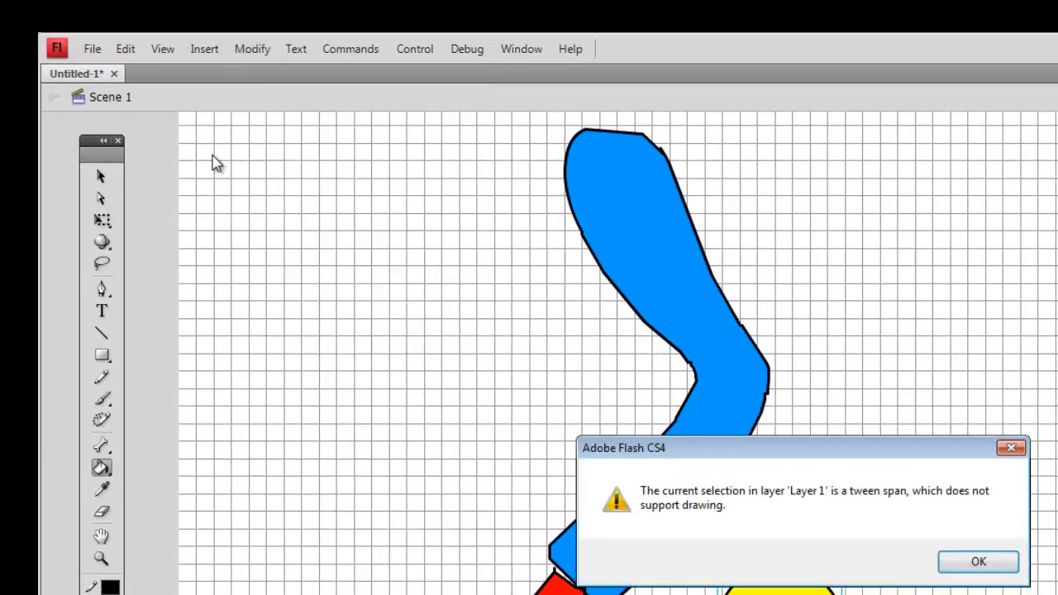
Step: Pose the armature with the leg swung far back at frame 1 and the toe touching the ball at frame 20
left_click(977, 556)
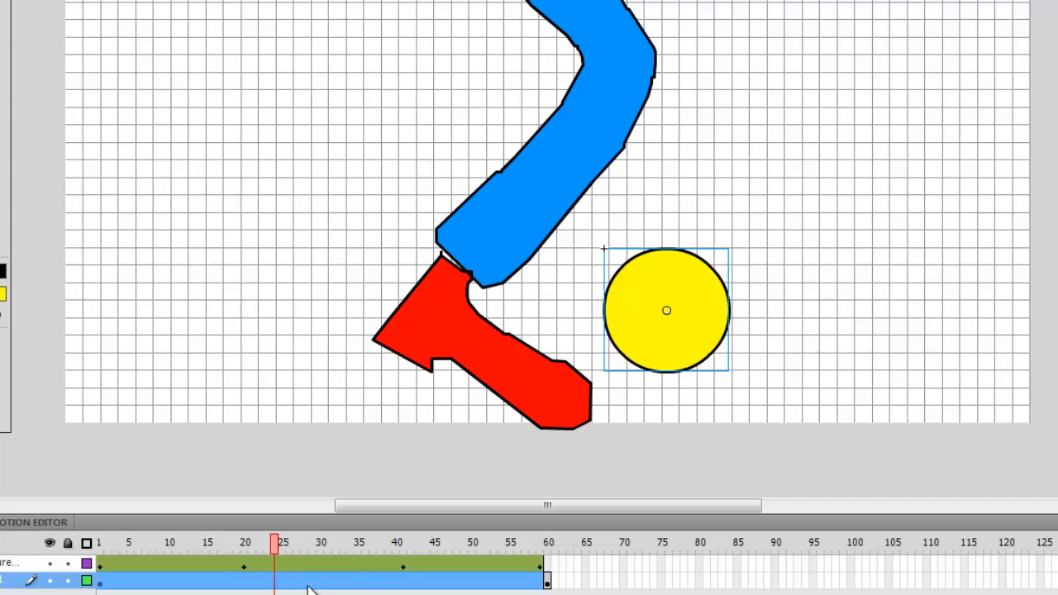
left_click(101, 571)
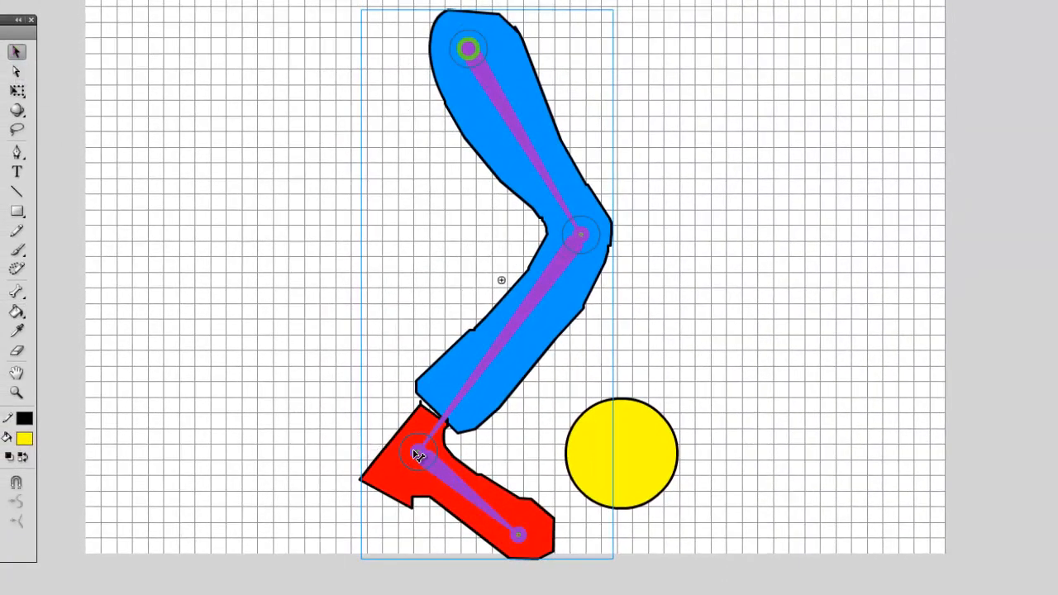
left_click_drag(420, 456, 183, 351)
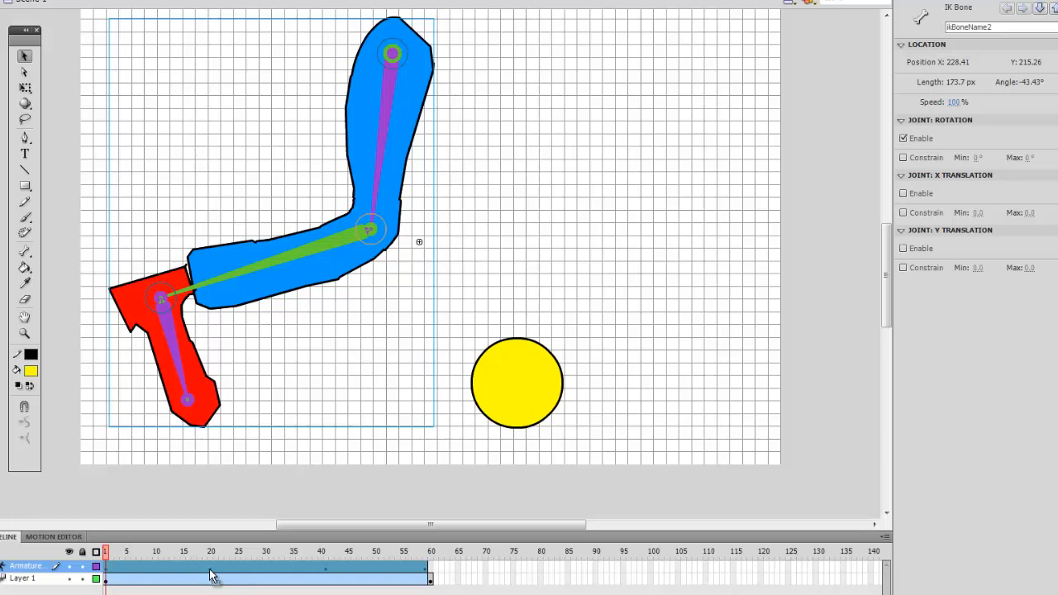
left_click(210, 577)
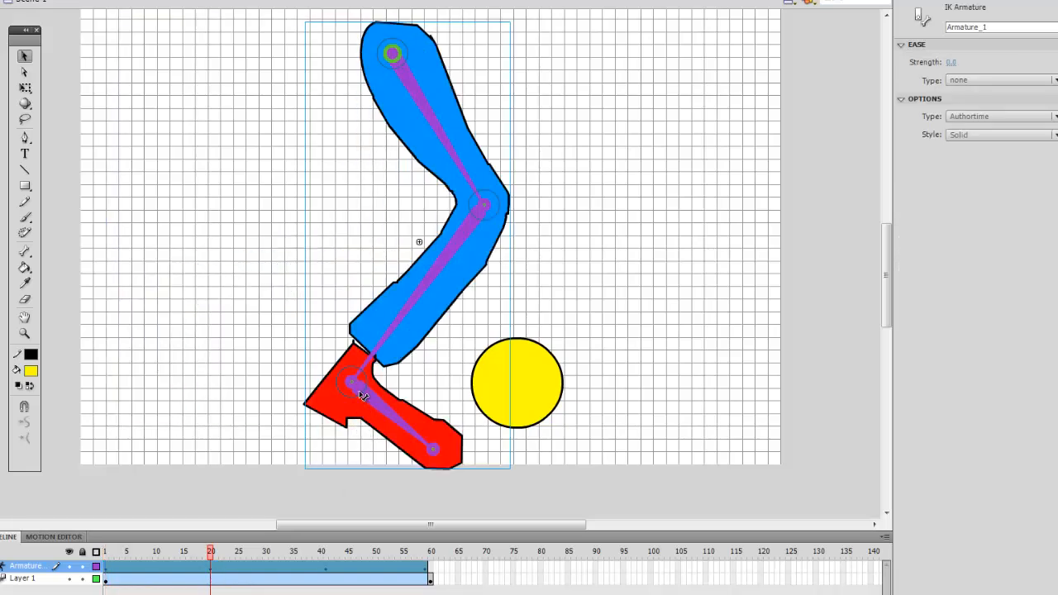
left_click_drag(363, 395, 385, 385)
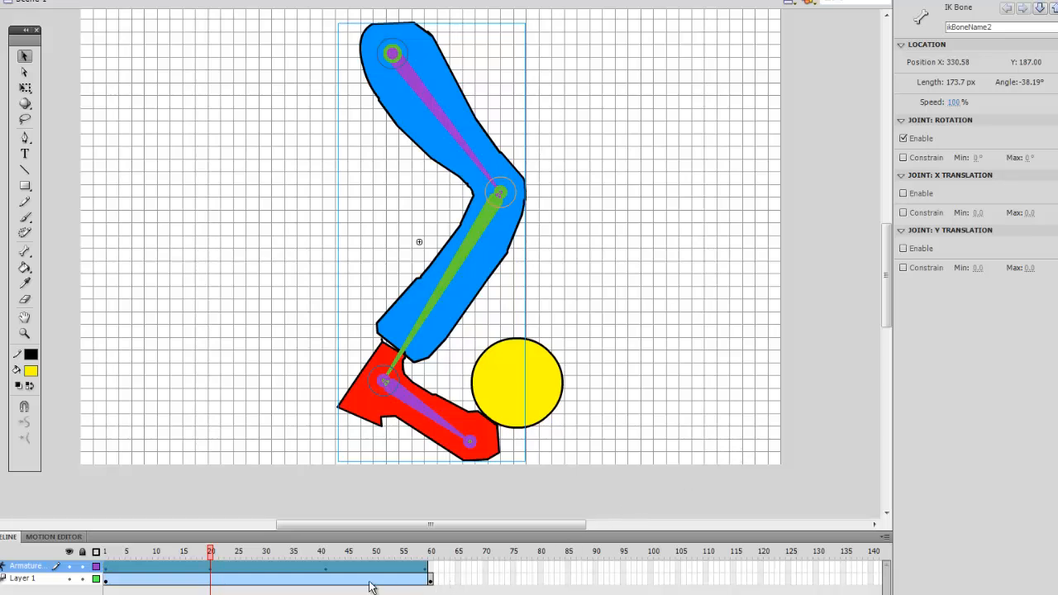
Step: Pose the leg kicked forward past the ball at frame 41 and bent back behind it at frame 59
left_click(326, 578)
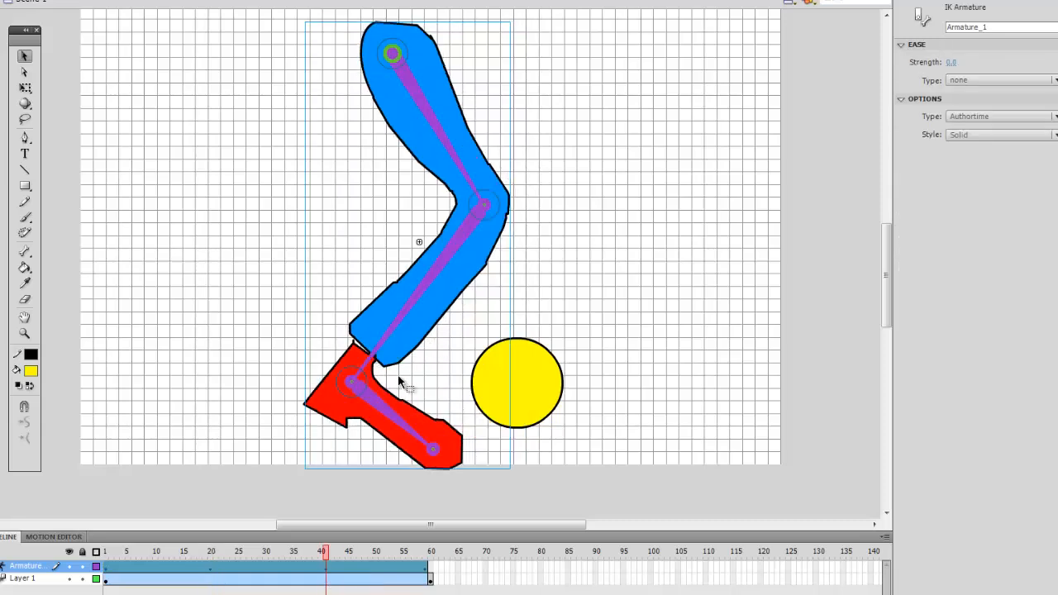
left_click_drag(370, 403, 656, 369)
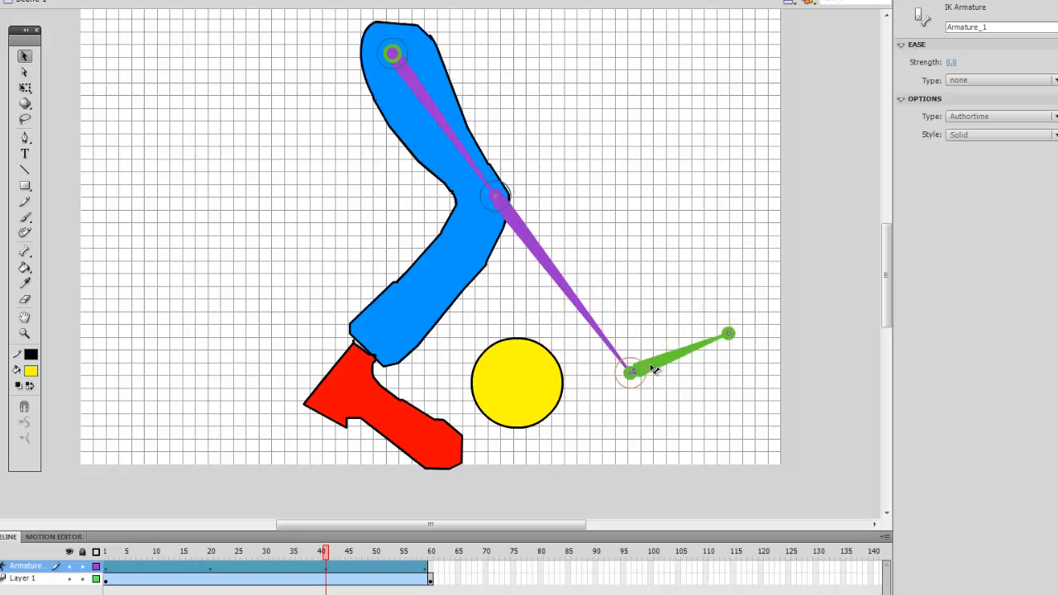
left_click(429, 569)
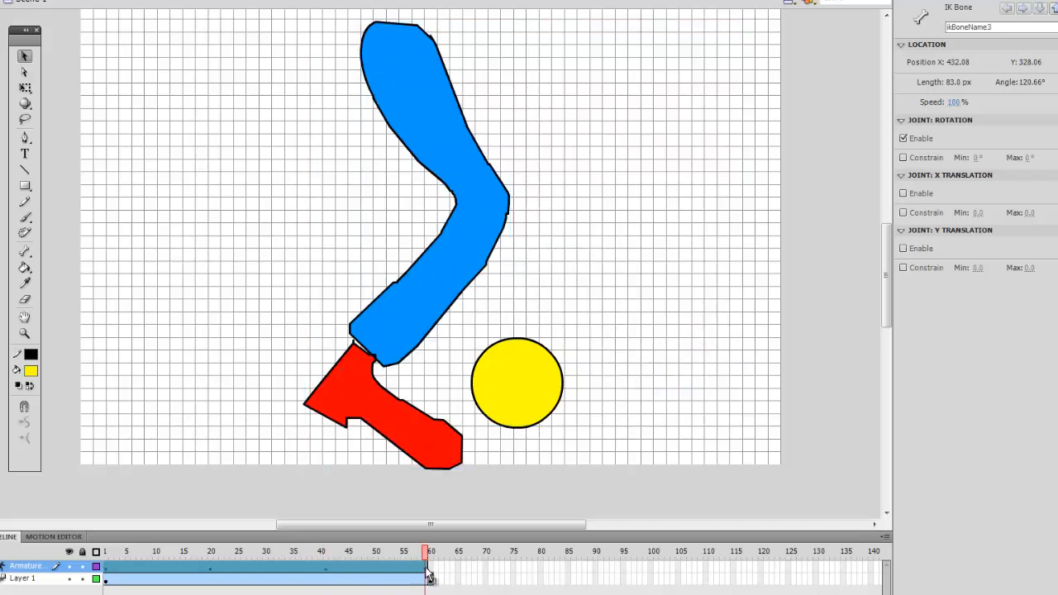
left_click_drag(353, 394, 301, 322)
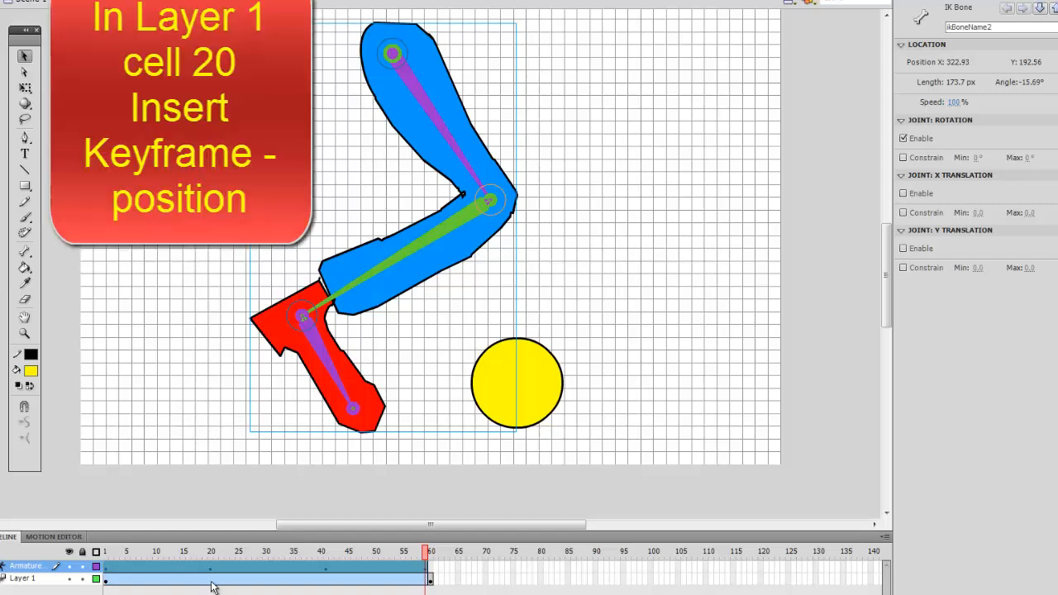
Step: Insert a Position keyframe at frame 20 of Layer 1 and move the ball to the stage's upper right at frame 59
left_click(212, 584)
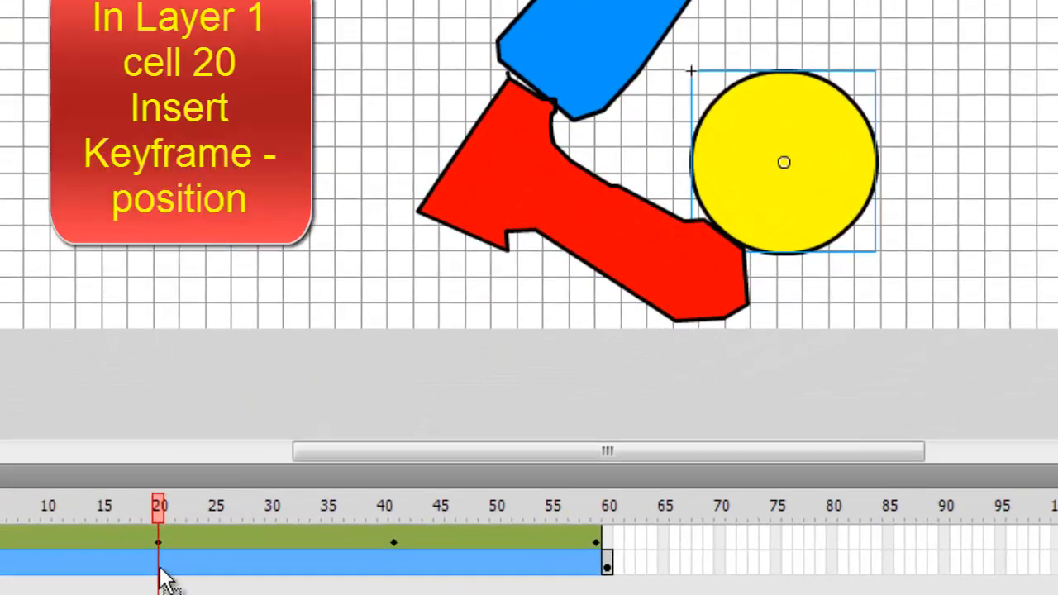
right_click(162, 576)
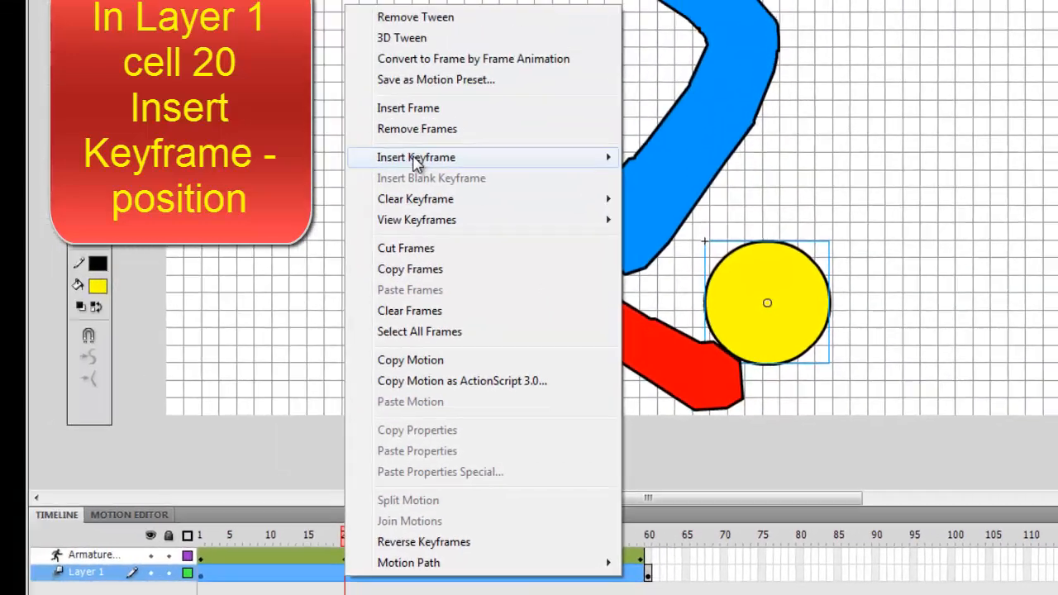
mouse_move(418, 161)
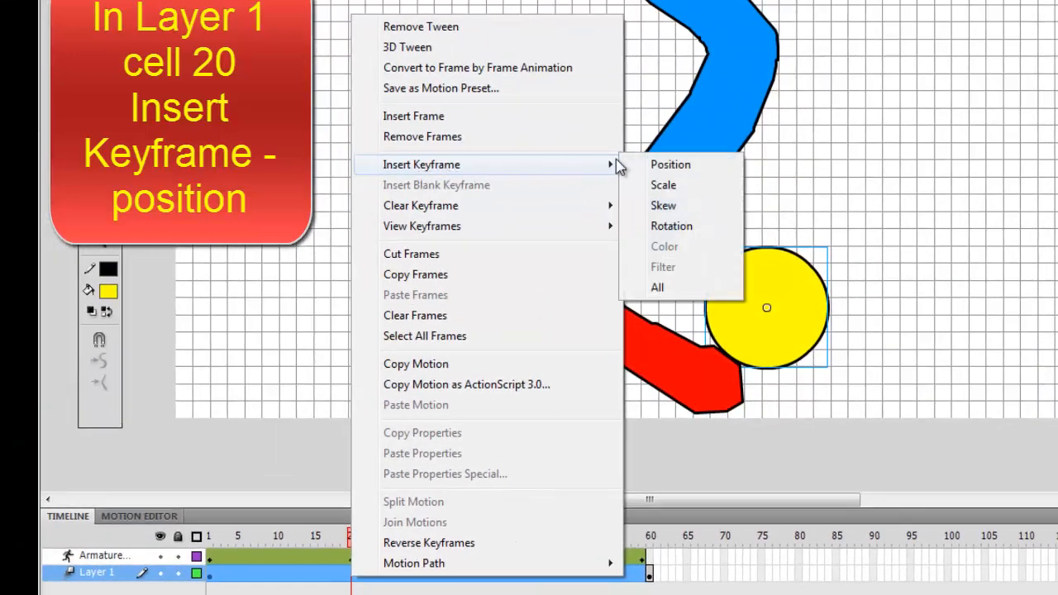
left_click(667, 167)
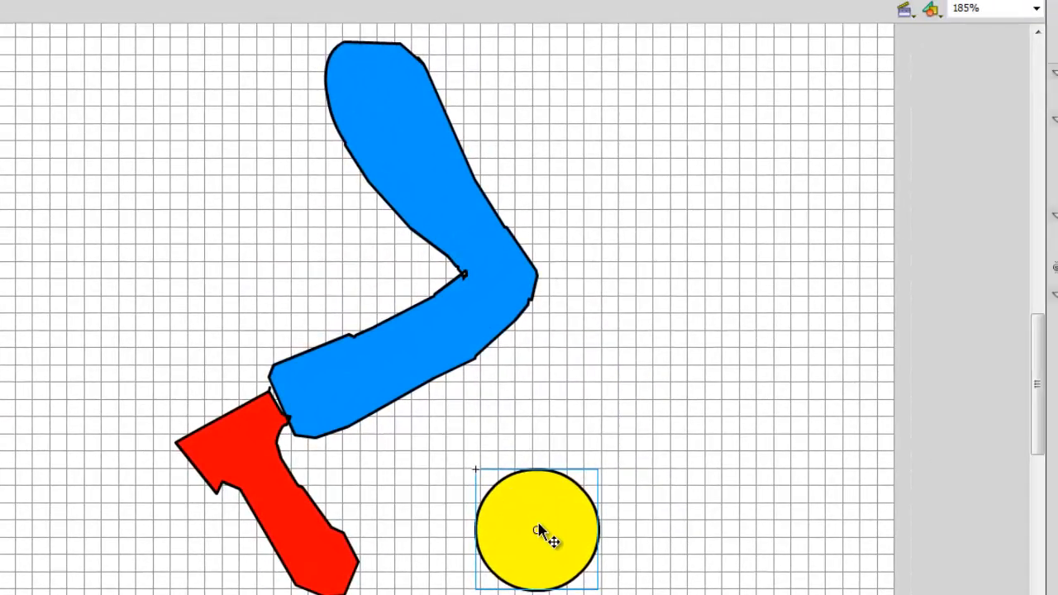
left_click_drag(539, 532, 785, 141)
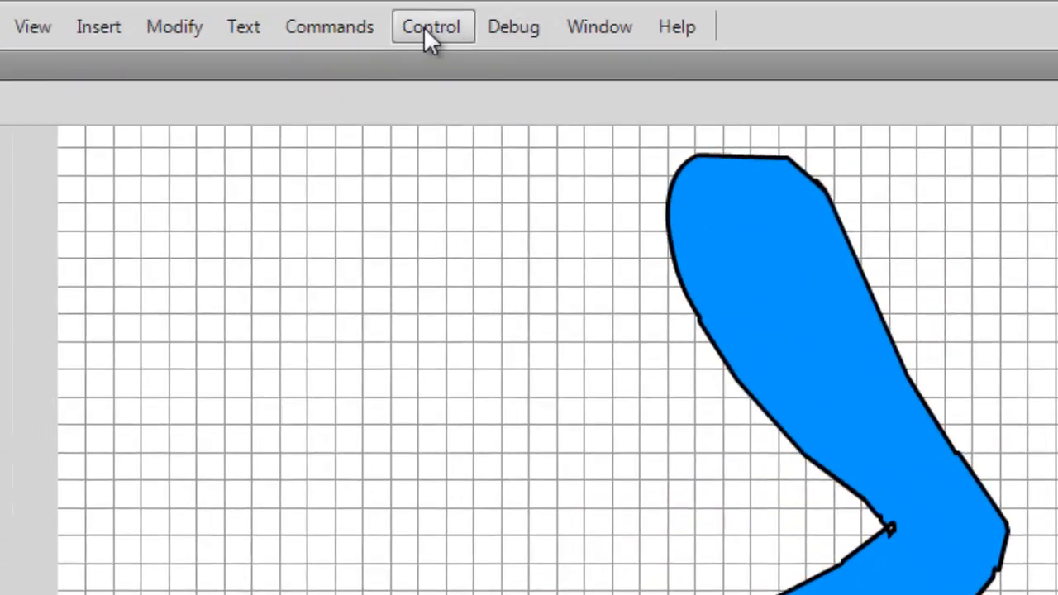
Step: Test the movie to check the leg kicking the ball, and close the preview
left_click(428, 37)
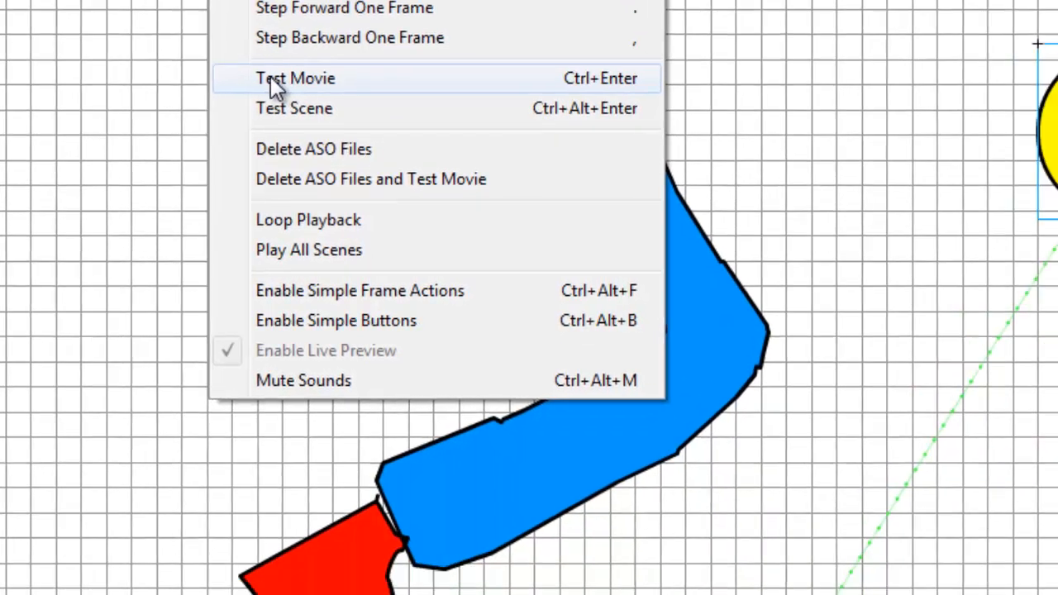
left_click(464, 250)
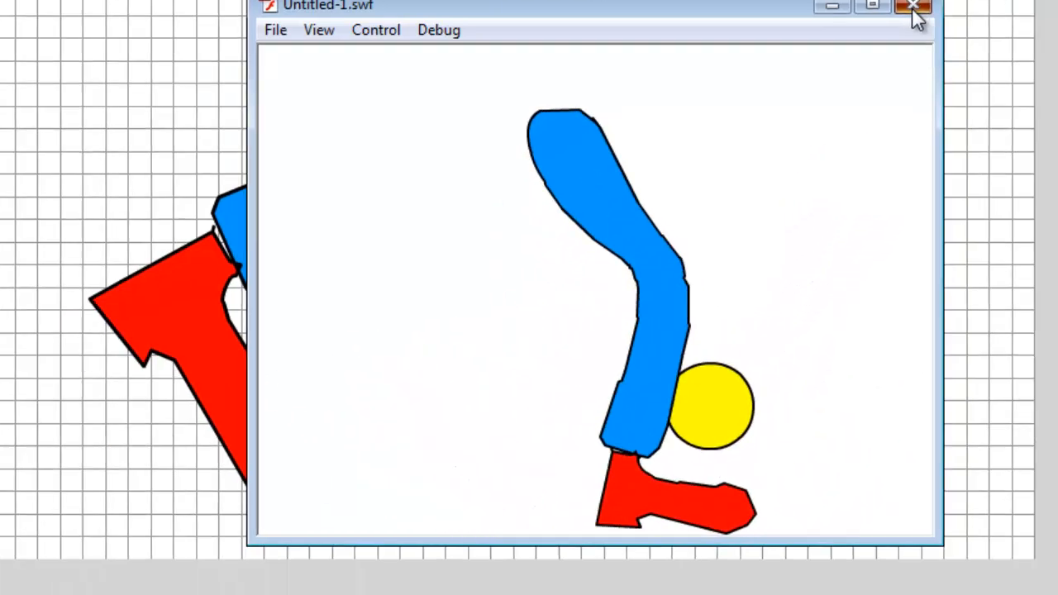
left_click(881, 29)
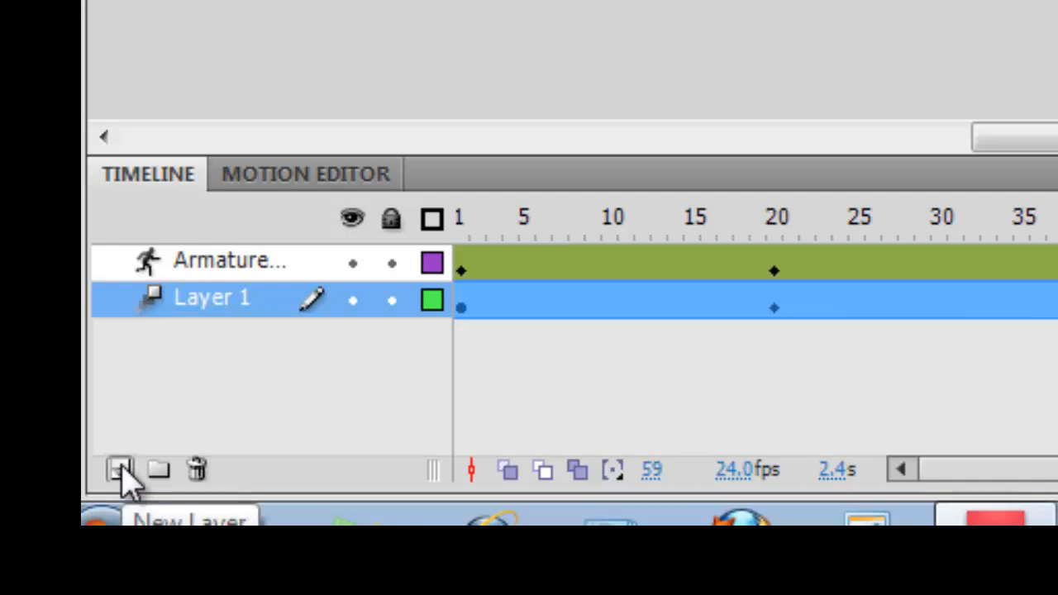
Step: Add a new layer beneath Layer 1, and rename Layer 1 as Ball and the new layer as Background
left_click(121, 470)
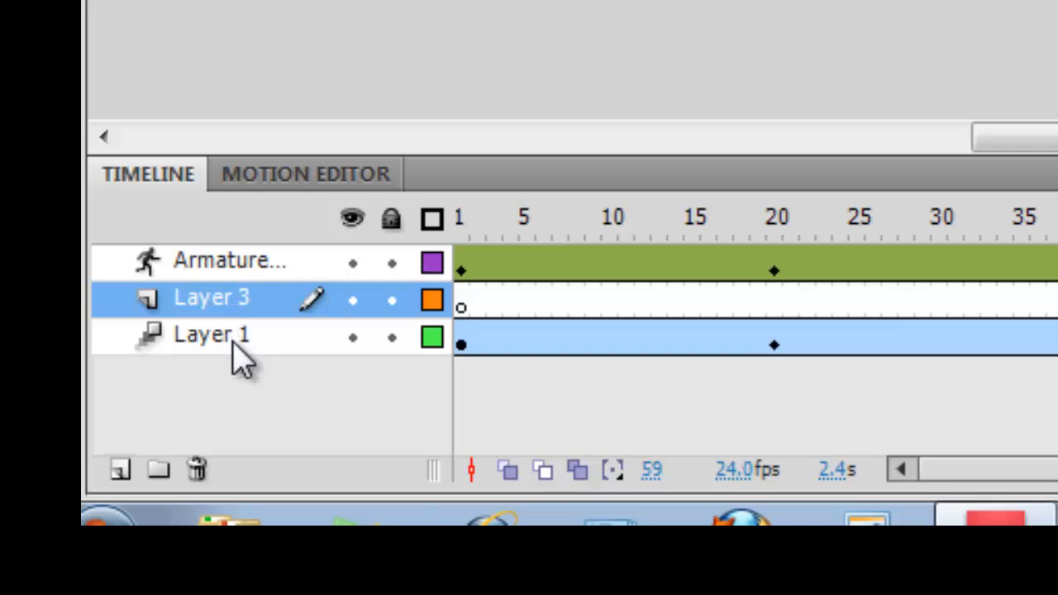
left_click_drag(237, 348, 251, 307)
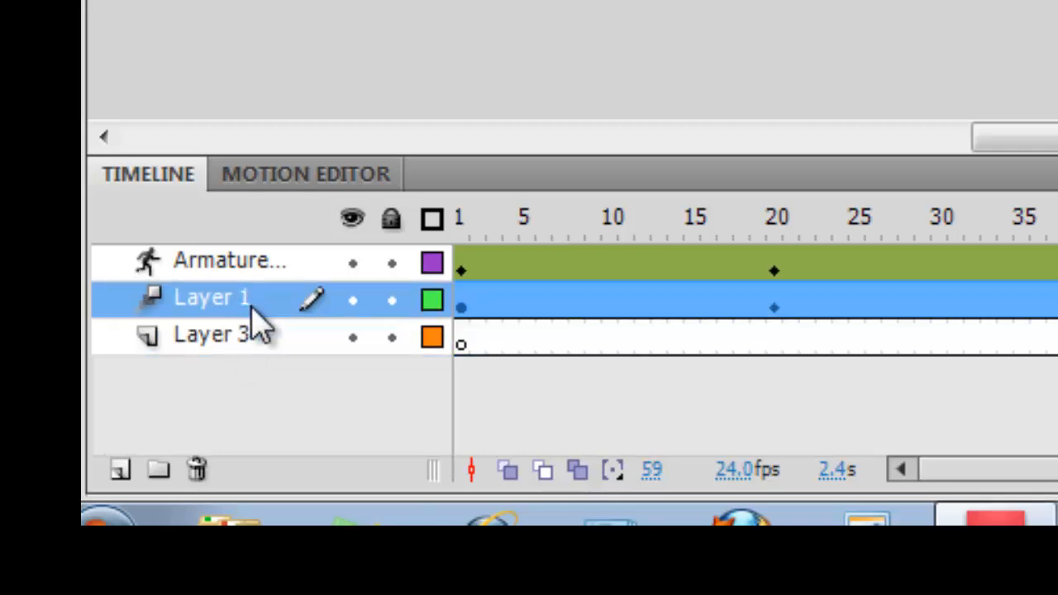
double_click(254, 301)
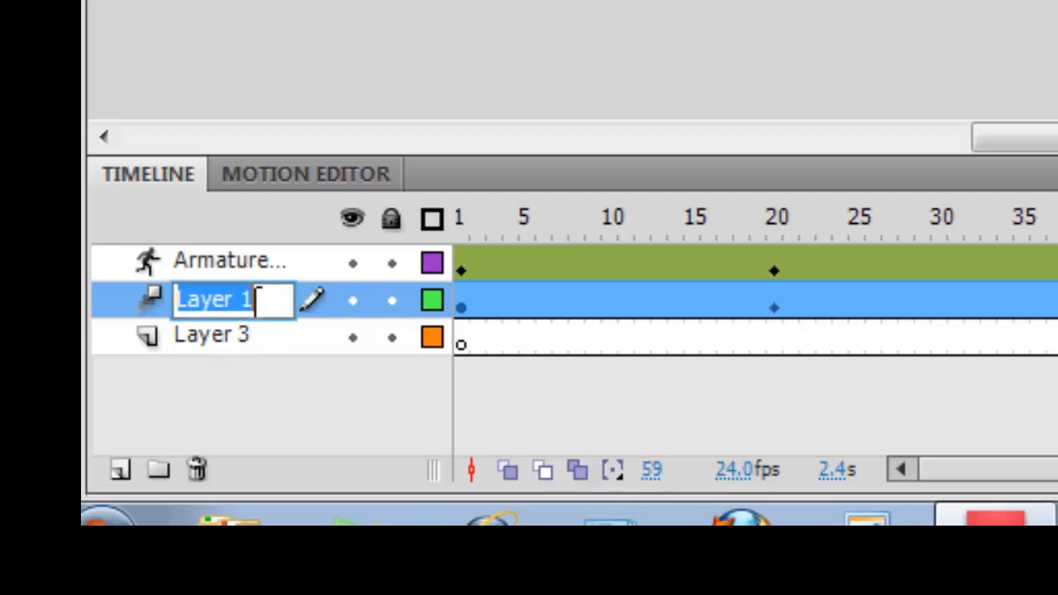
type("Ball")
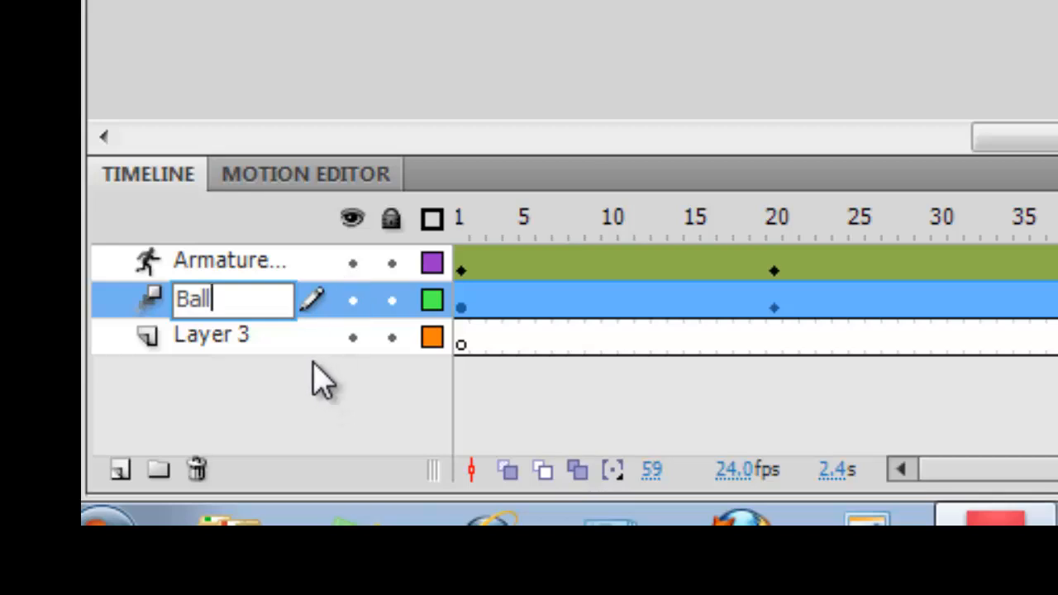
double_click(265, 336)
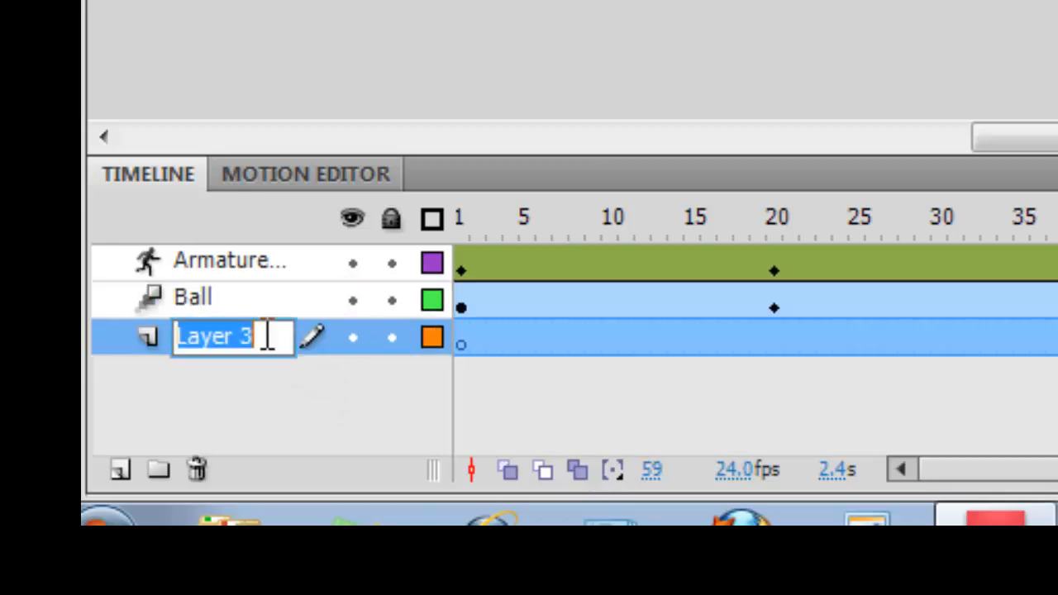
type("Background")
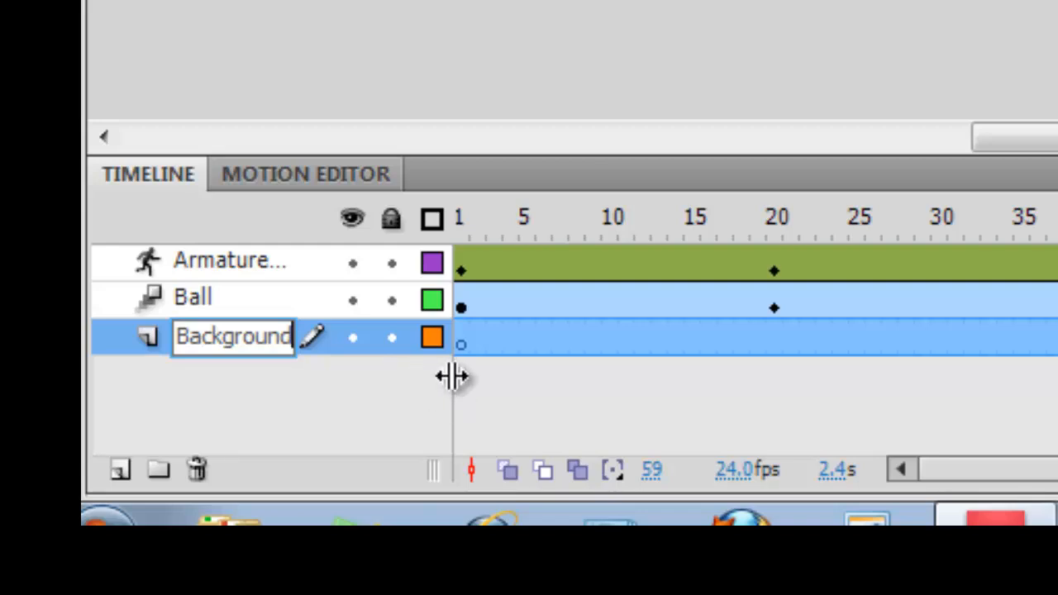
Step: Cover the stage at frame 1 of the Background layer with the Deco tool's Vine Fill, using red flowers
left_click(461, 347)
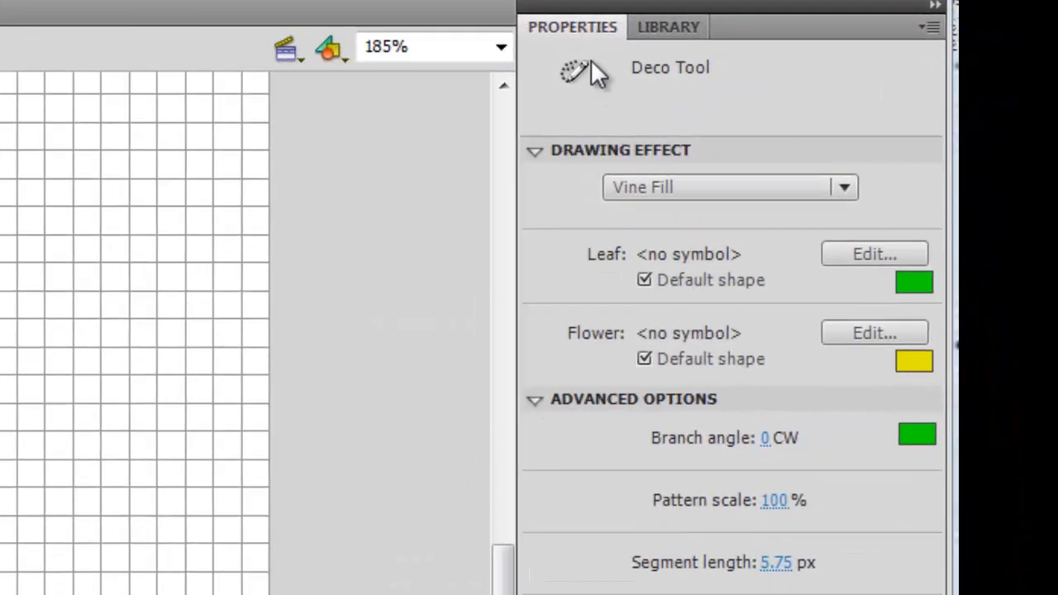
left_click(847, 188)
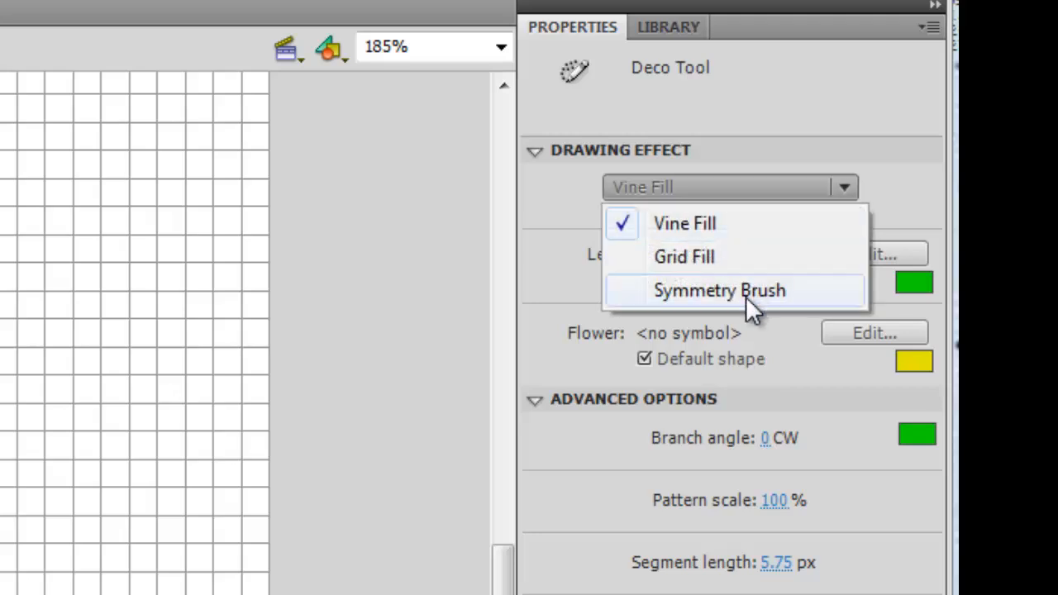
left_click(907, 183)
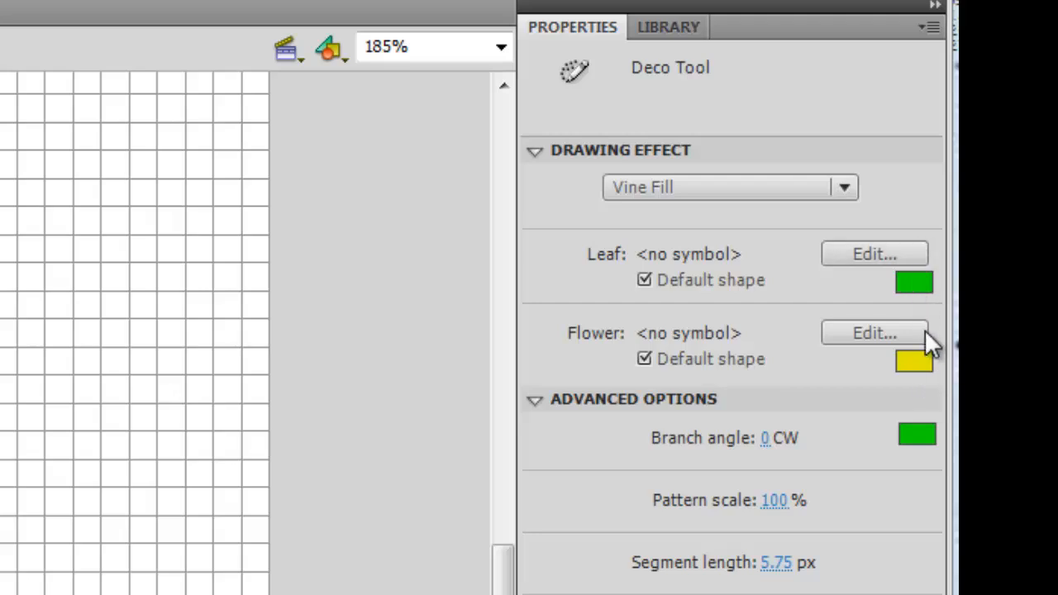
left_click(917, 364)
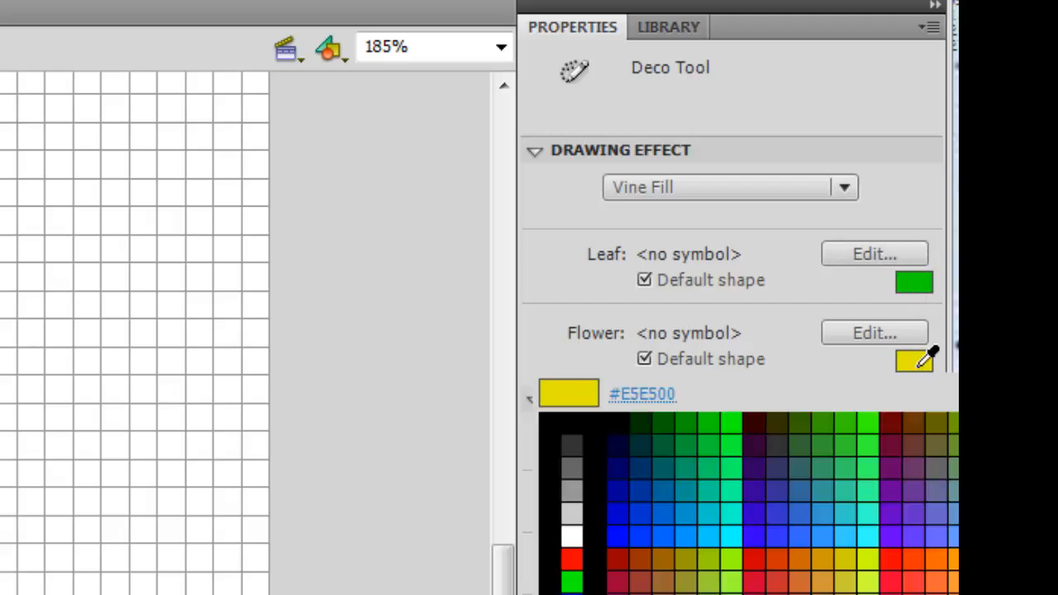
left_click(903, 552)
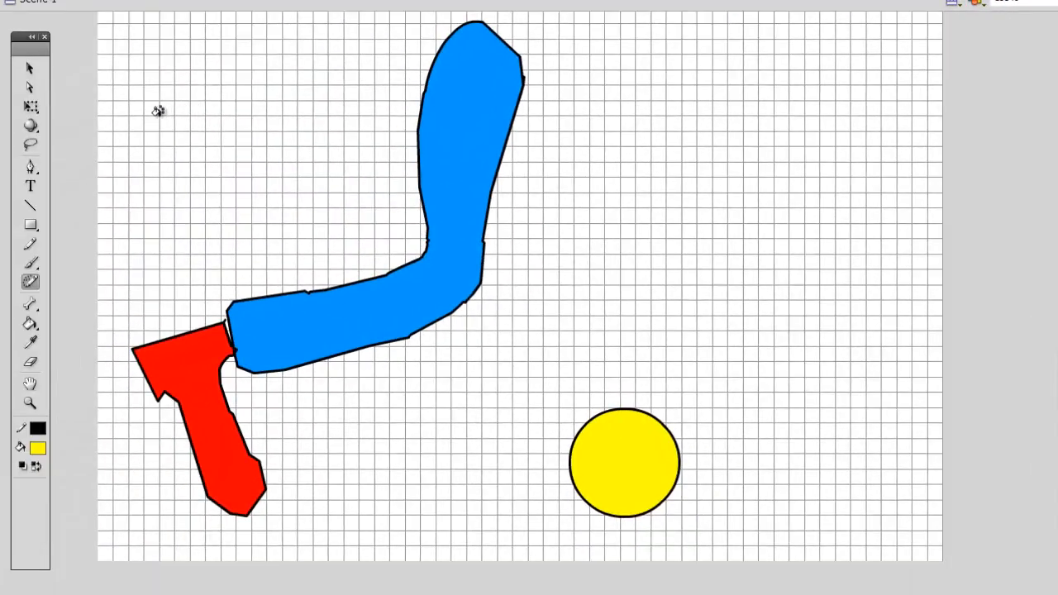
left_click(158, 110)
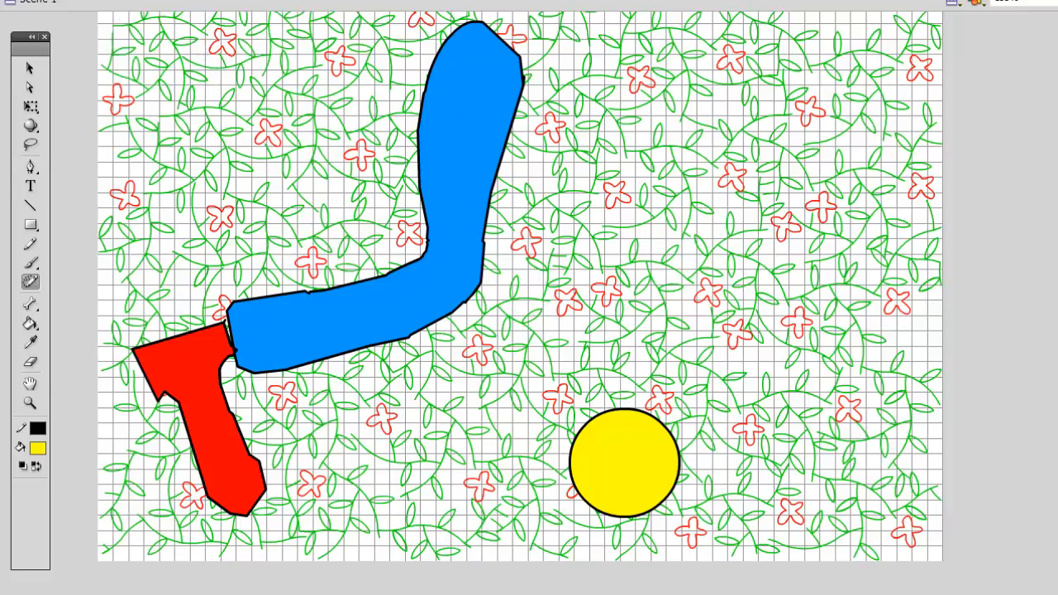
Step: Test the movie with the vine background in place, and close the preview
key("alt+w")
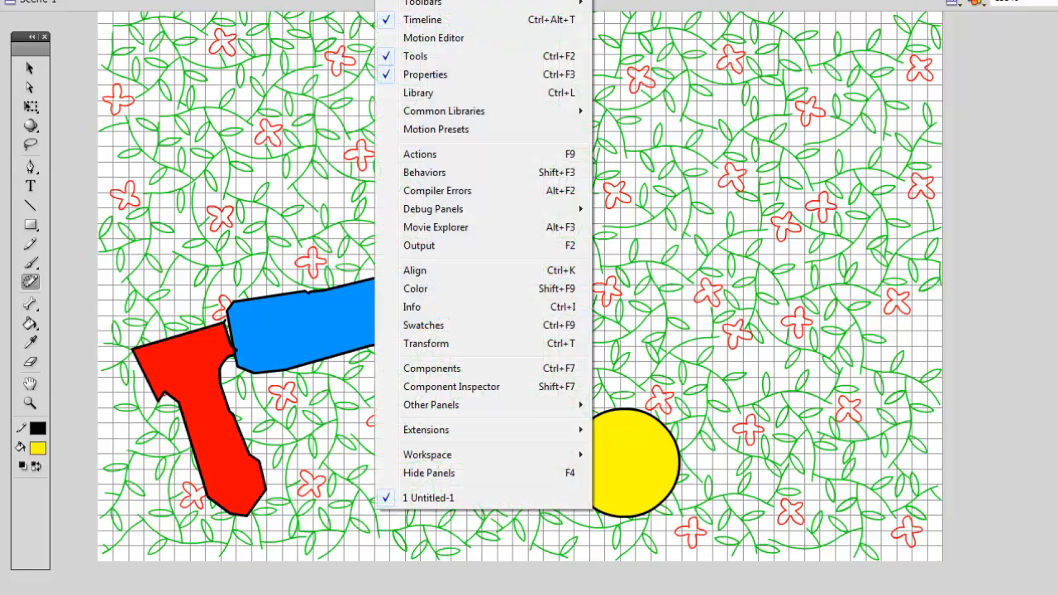
key("Escape")
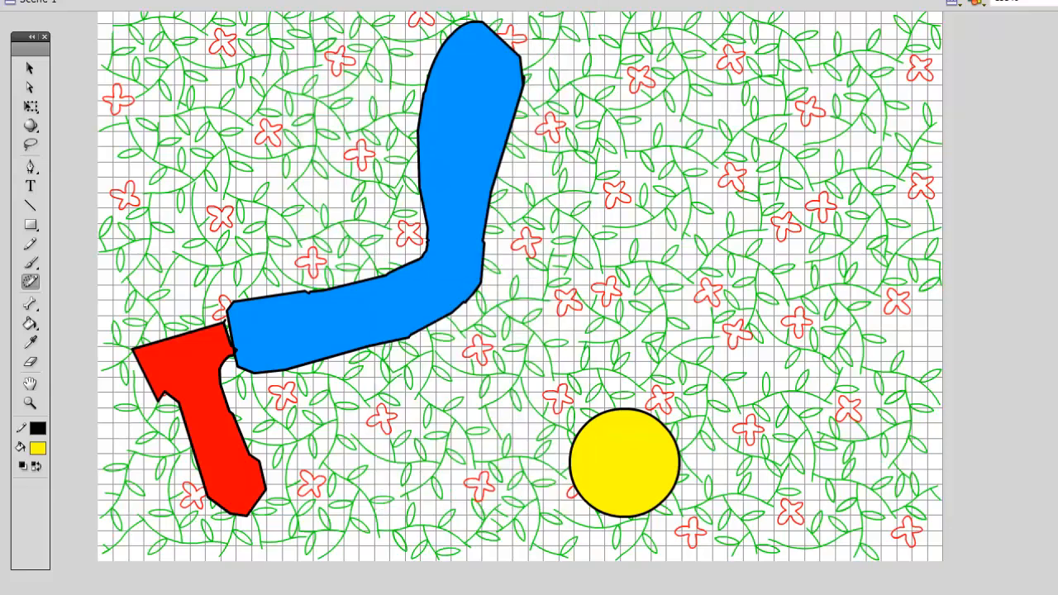
key("alt+o")
left_click(351, 83)
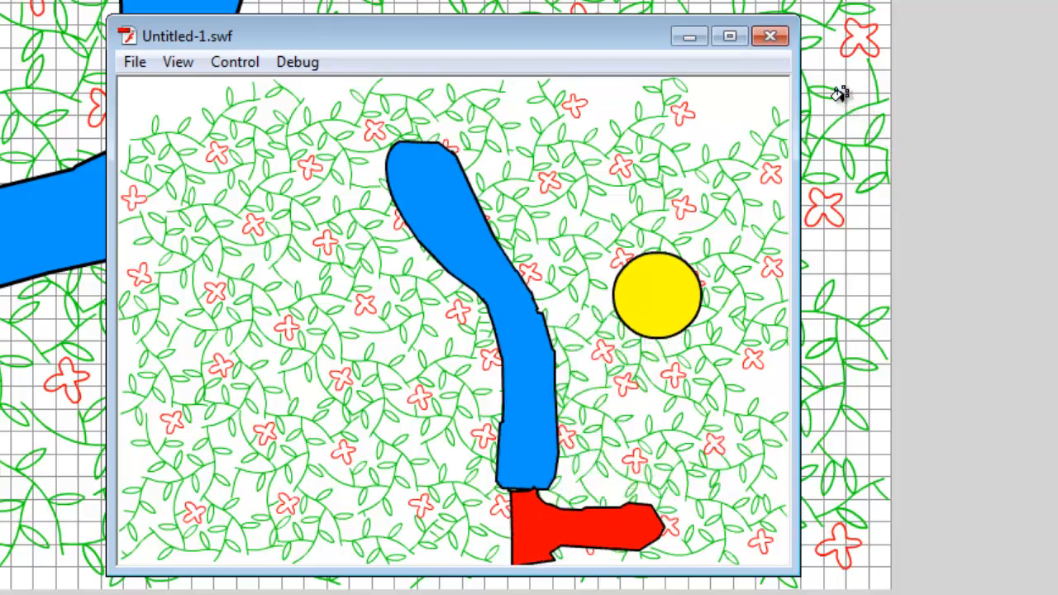
left_click(770, 35)
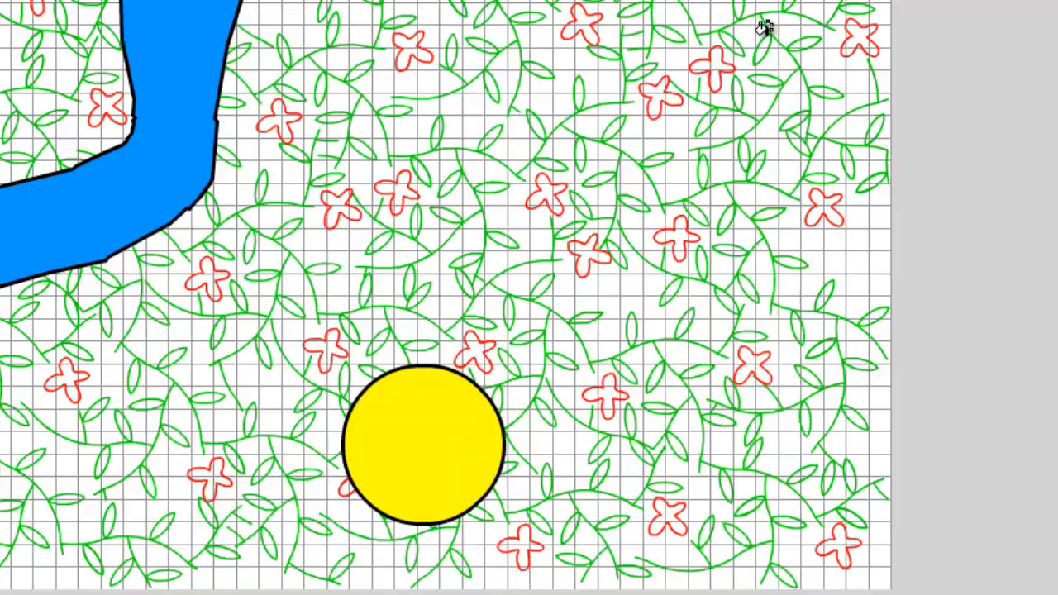